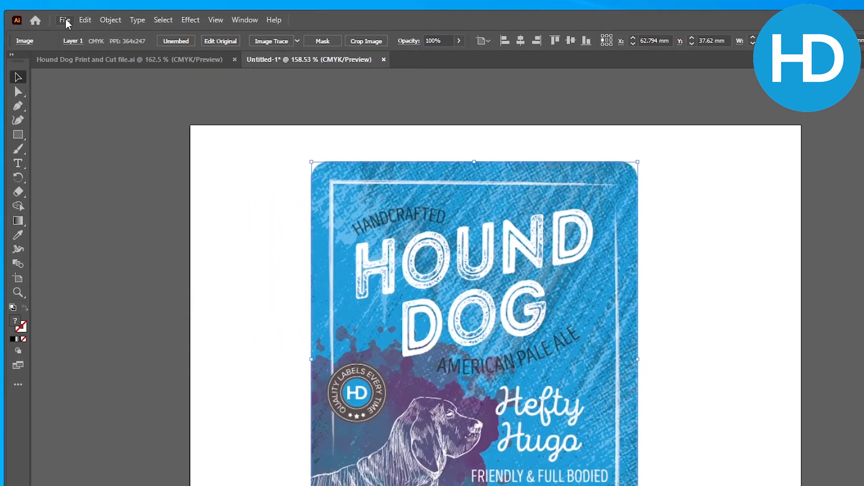
# Create a new 220 × 100 mm landscape document in CMYK color with one artboard
pyautogui.click(54, 18)
pyautogui.click(71, 34)
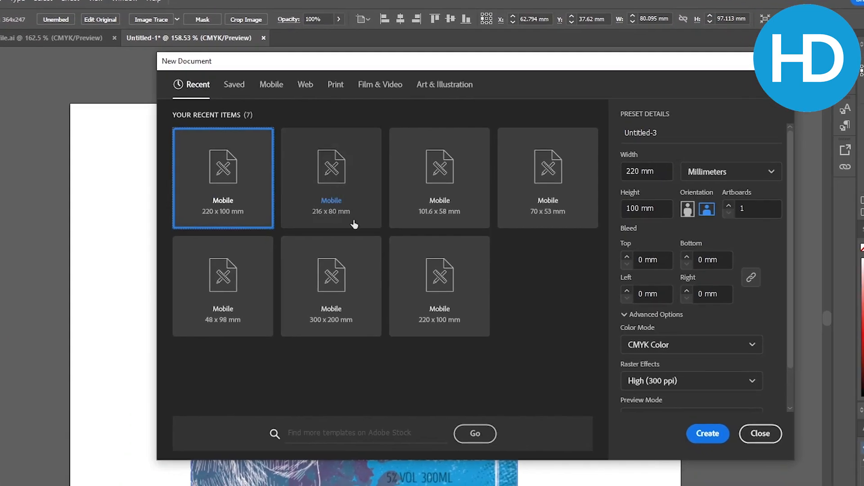
pyautogui.click(677, 170)
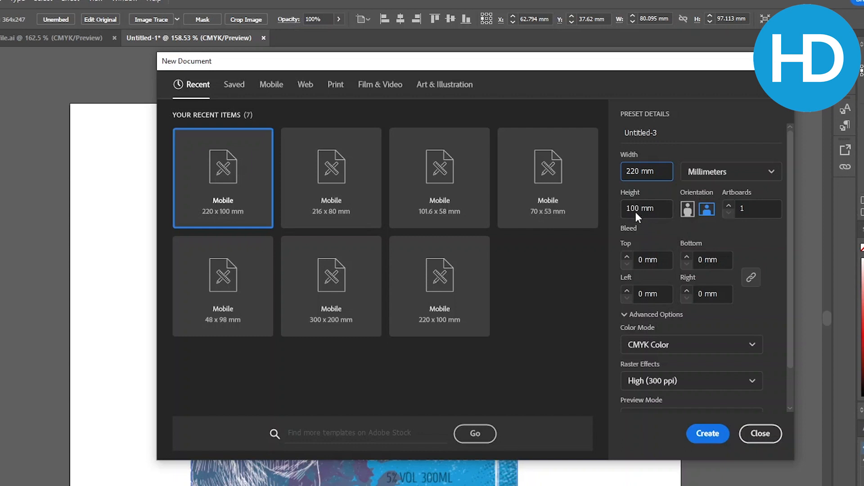
pyautogui.click(706, 438)
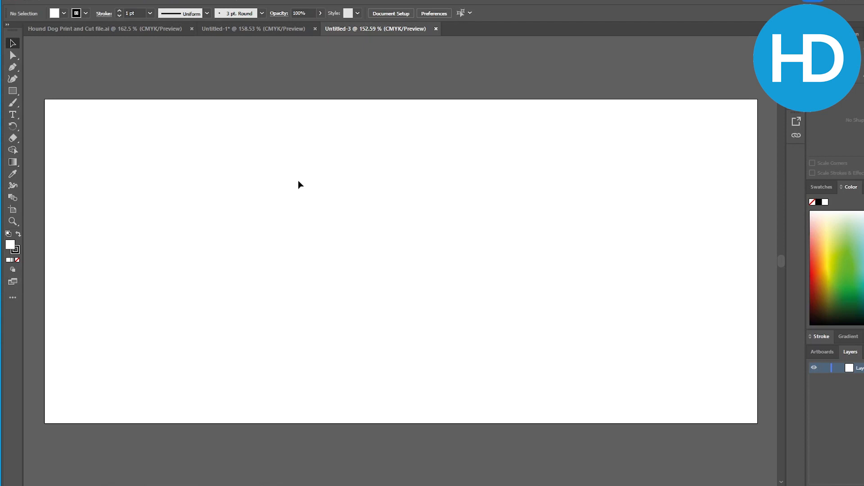
# Bring the Hound Dog label artwork from Untitled-1 into the new document and position it in the artboard's left half
pyautogui.click(279, 27)
pyautogui.click(364, 268)
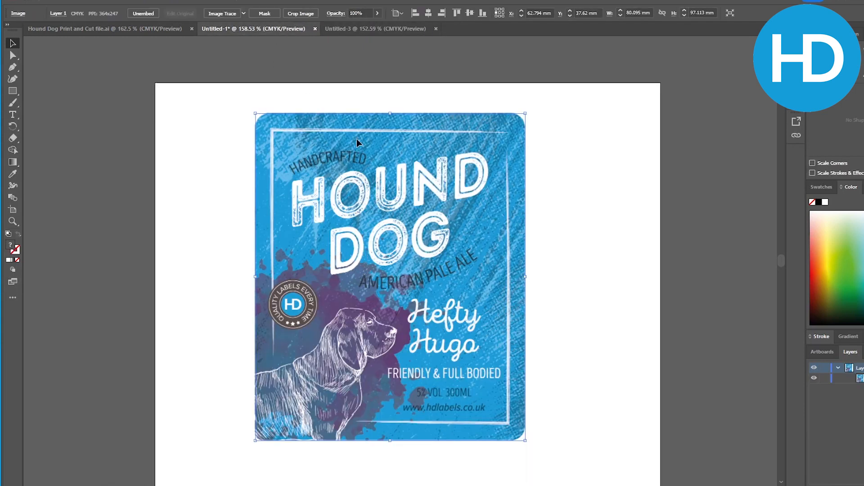
pyautogui.moveTo(357, 139); pyautogui.dragTo(298, 259)
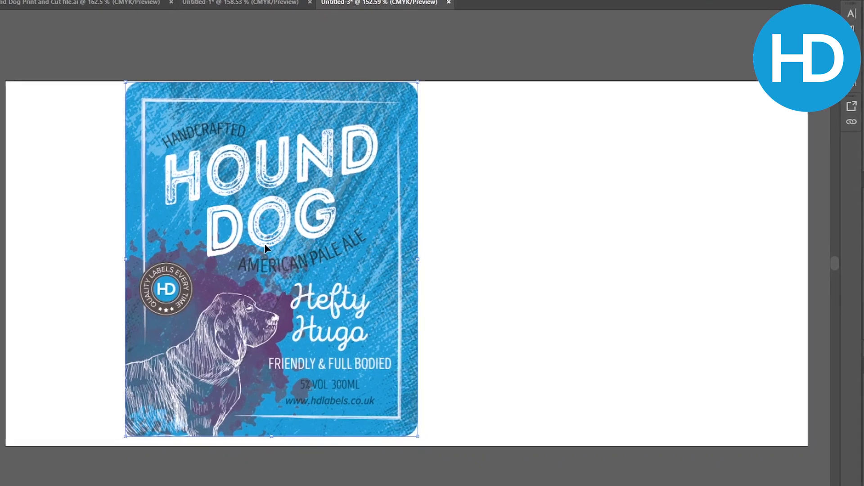
pyautogui.moveTo(266, 248); pyautogui.dragTo(242, 239)
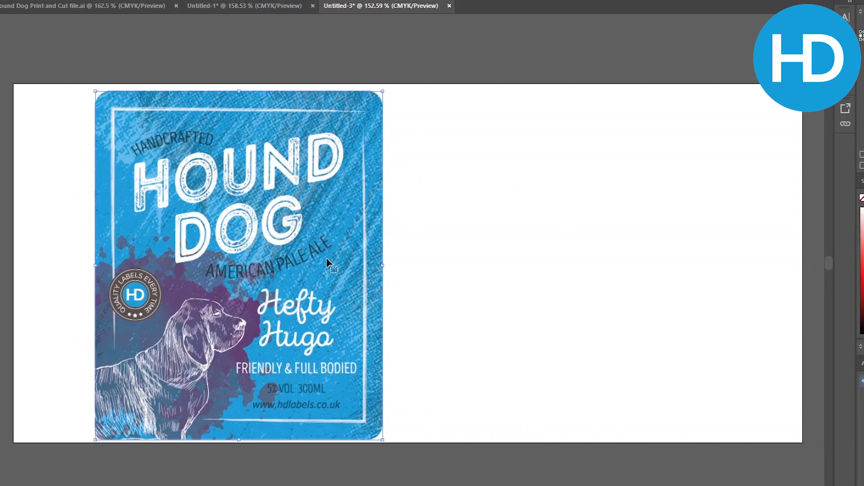
# Rotate the label artwork by 90° and reposition it within the artboard's left half
pyautogui.rightClick(297, 214)
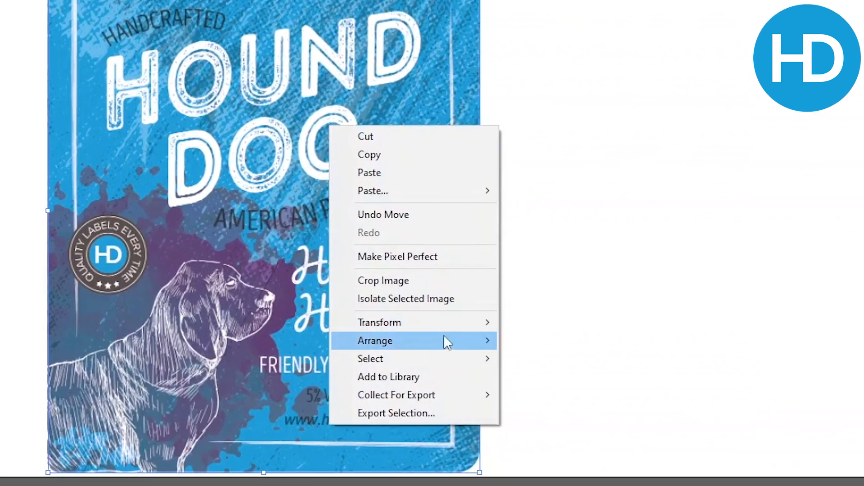
pyautogui.moveTo(386, 349)
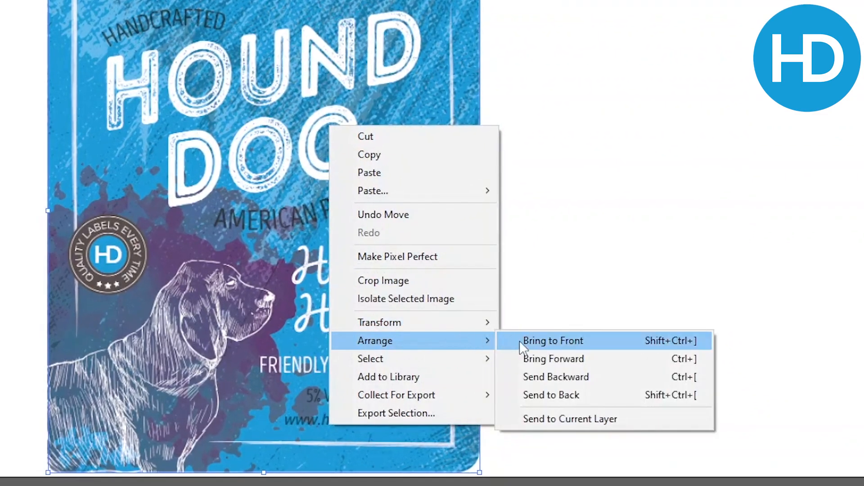
pyautogui.moveTo(486, 332)
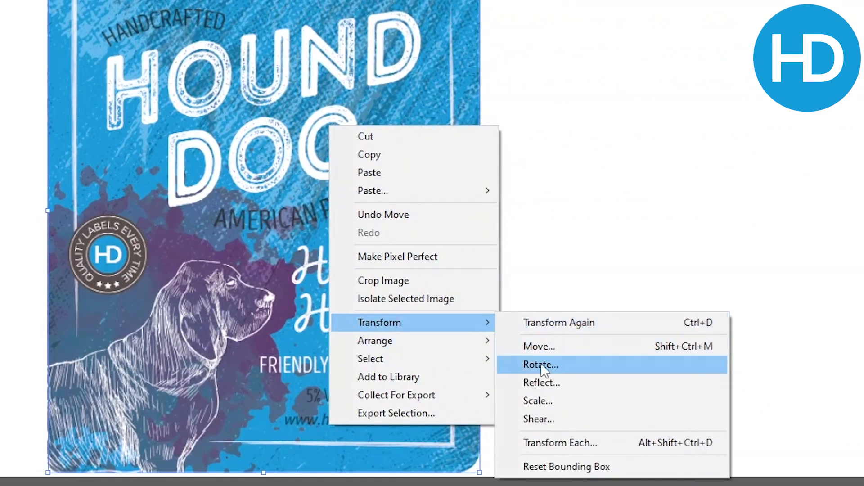
pyautogui.click(542, 367)
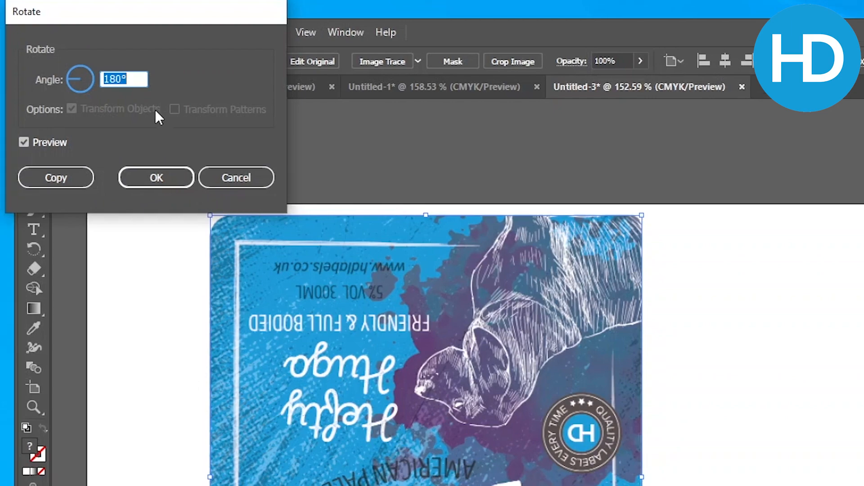
pyautogui.write('90')
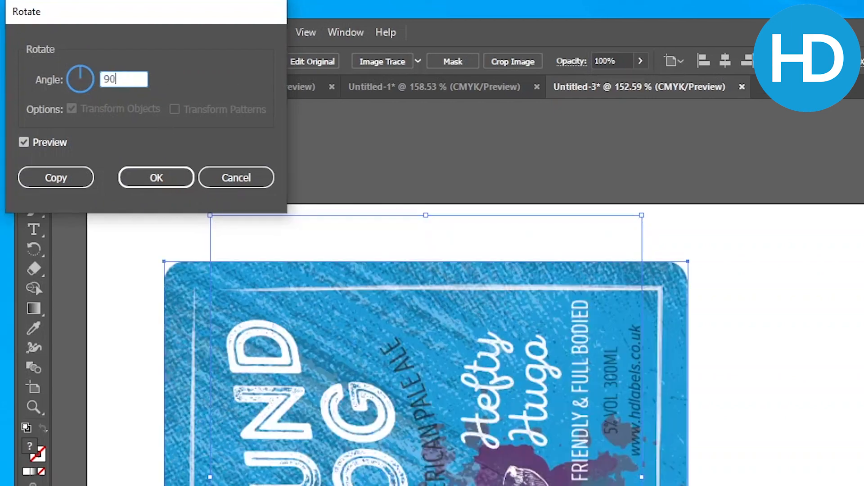
pyautogui.press('Return')
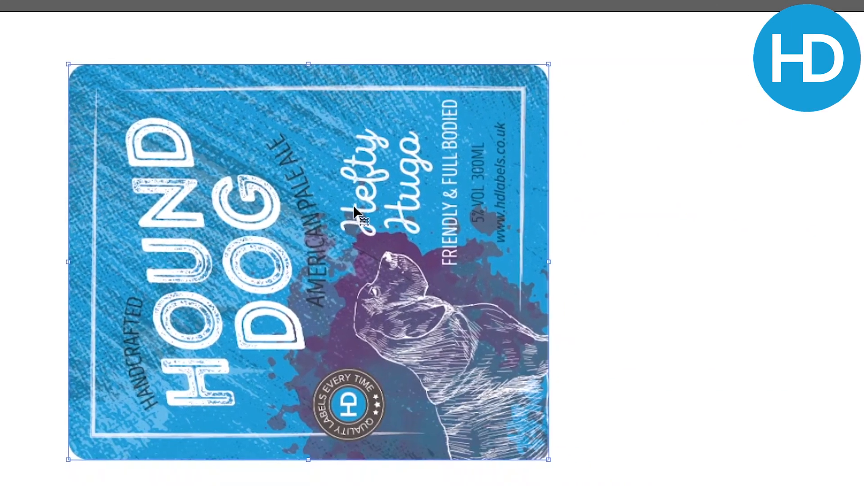
pyautogui.moveTo(478, 417)
pyautogui.mouseDown()
pyautogui.moveTo(447, 432)
pyautogui.moveTo(466, 424)
pyautogui.mouseUp()
pyautogui.moveTo(338, 202); pyautogui.dragTo(337, 208)
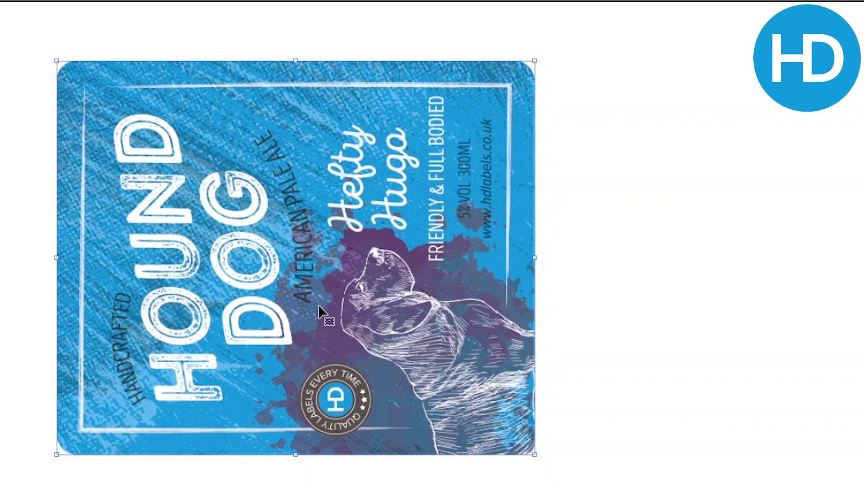
# Rotate the label artwork by a further 180° and adjust its position on the artboard
pyautogui.rightClick(326, 261)
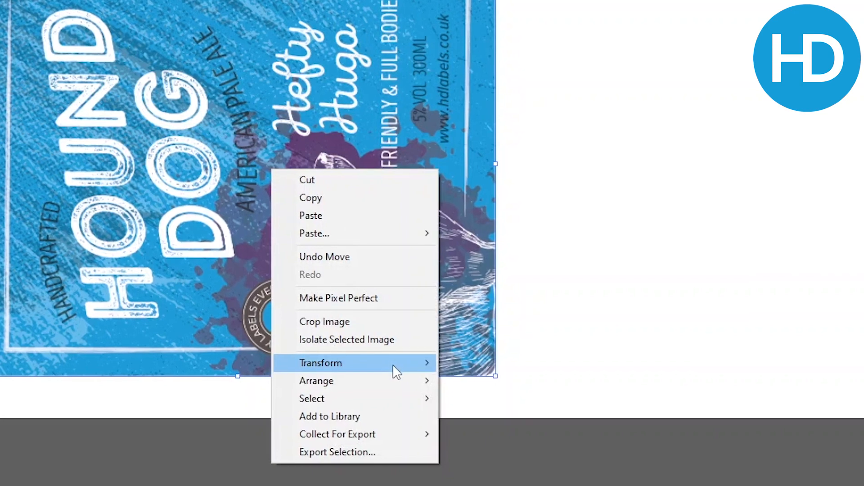
pyautogui.moveTo(423, 363)
pyautogui.click(472, 402)
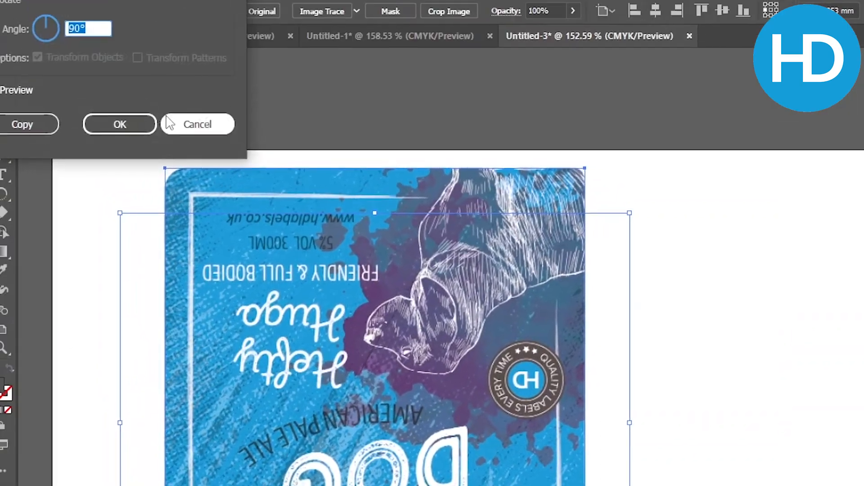
pyautogui.write('180')
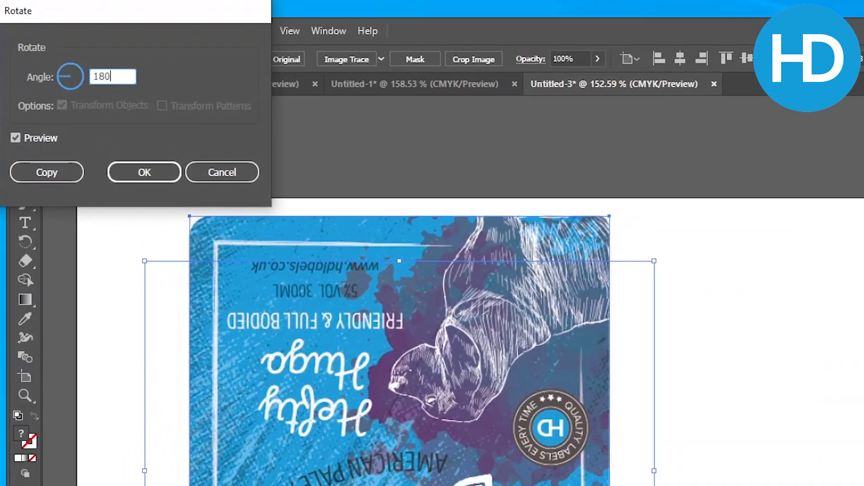
pyautogui.press('Return')
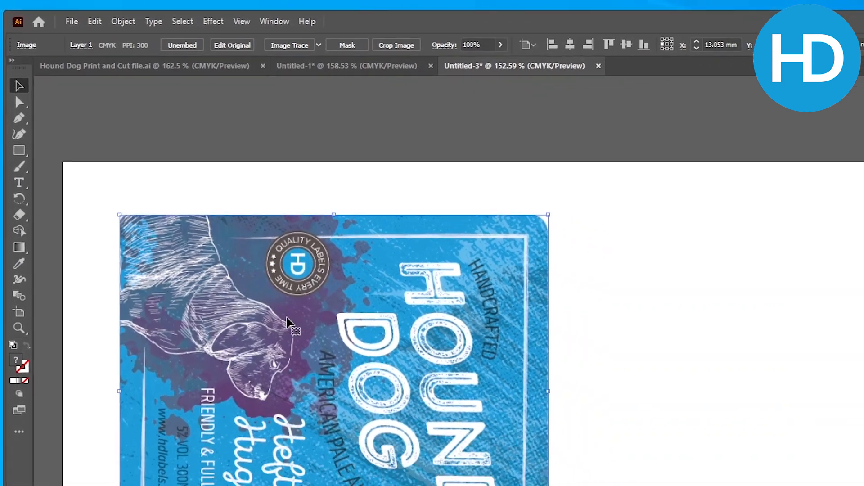
pyautogui.moveTo(340, 378)
pyautogui.mouseDown()
pyautogui.moveTo(299, 373)
pyautogui.moveTo(348, 388)
pyautogui.mouseUp()
pyautogui.moveTo(216, 236); pyautogui.dragTo(215, 242)
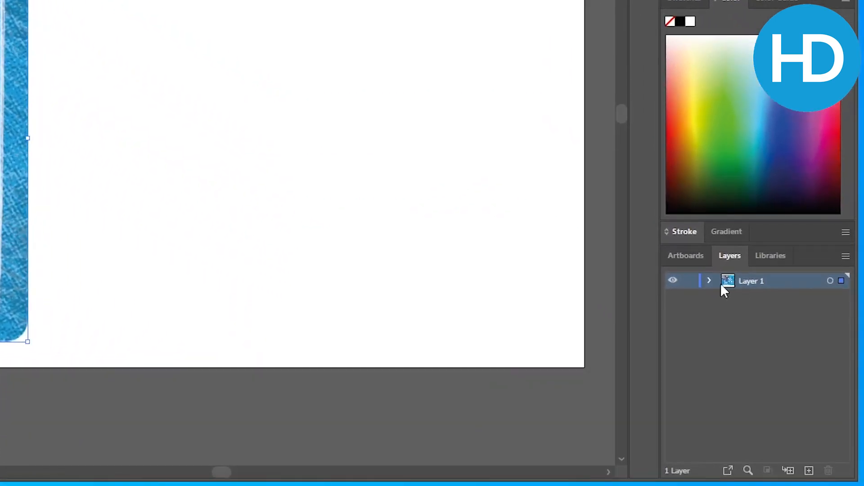
# Add a new layer and create a 93 × 76 mm rounded rectangle with a 3 mm corner radius over the label
pyautogui.click(809, 470)
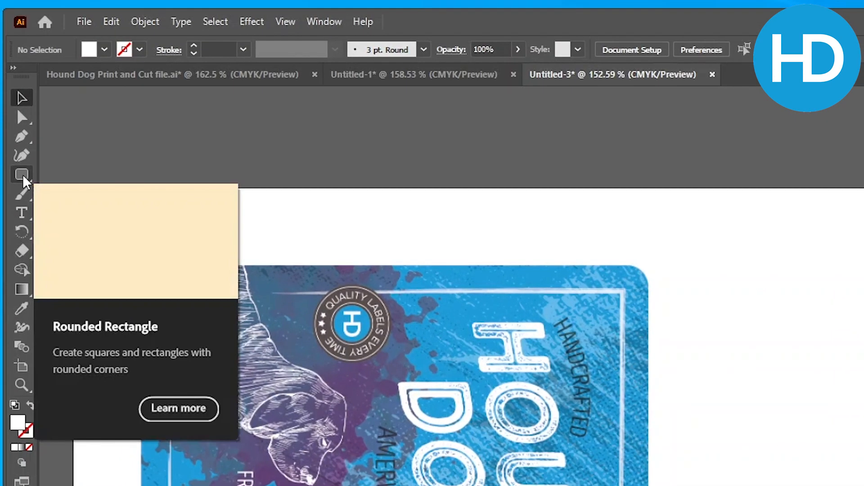
pyautogui.click(35, 180)
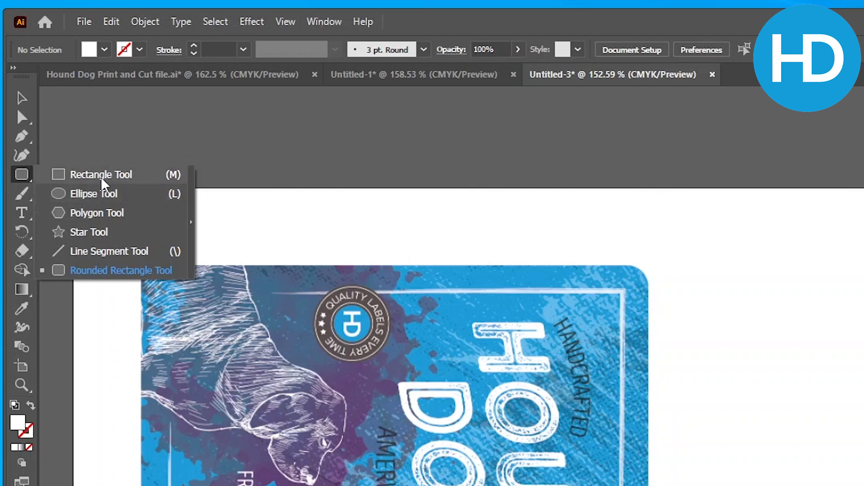
pyautogui.click(119, 270)
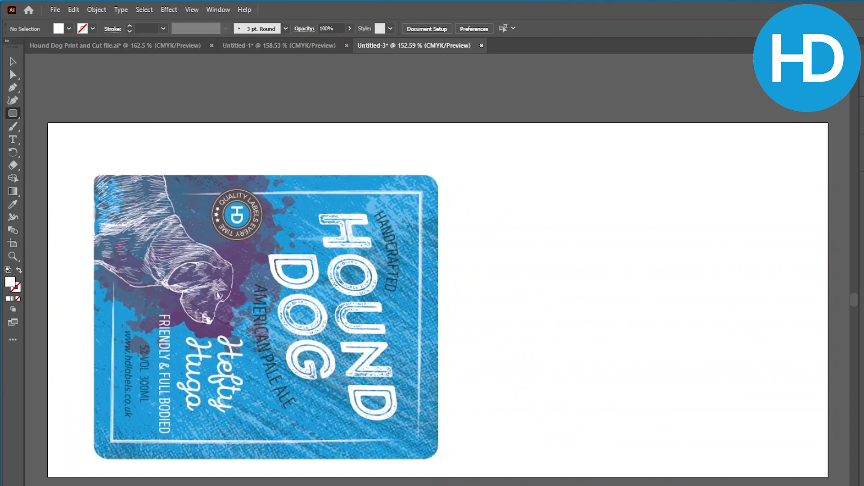
pyautogui.click(103, 186)
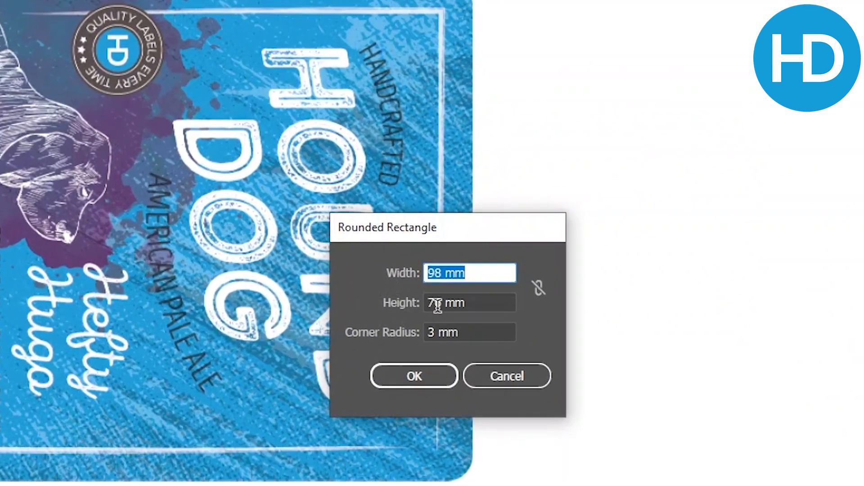
pyautogui.write('93')
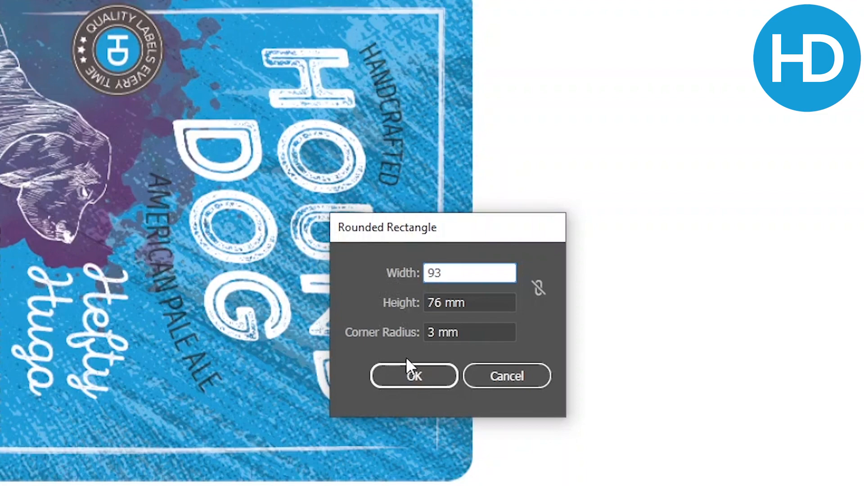
pyautogui.click(415, 377)
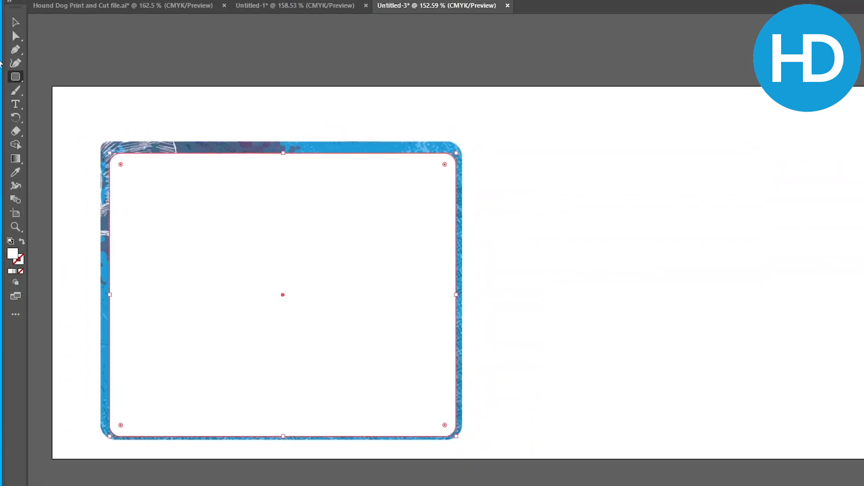
# Align the rounded rectangle and the label artwork to each other by their horizontal and vertical centers
pyautogui.click(16, 22)
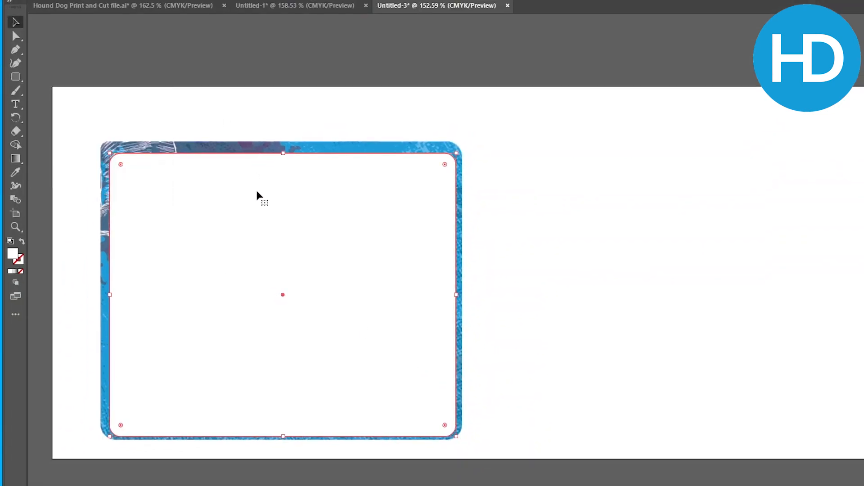
pyautogui.moveTo(301, 206); pyautogui.dragTo(301, 202)
pyautogui.moveTo(77, 112); pyautogui.dragTo(469, 455)
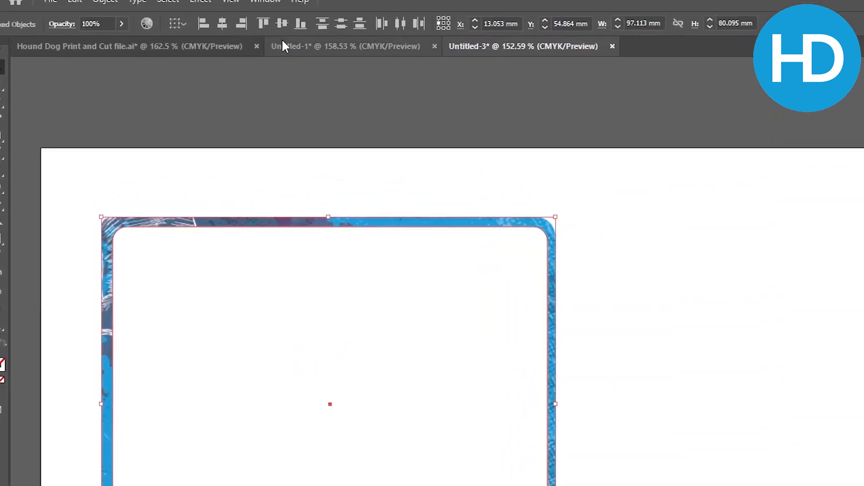
pyautogui.click(226, 28)
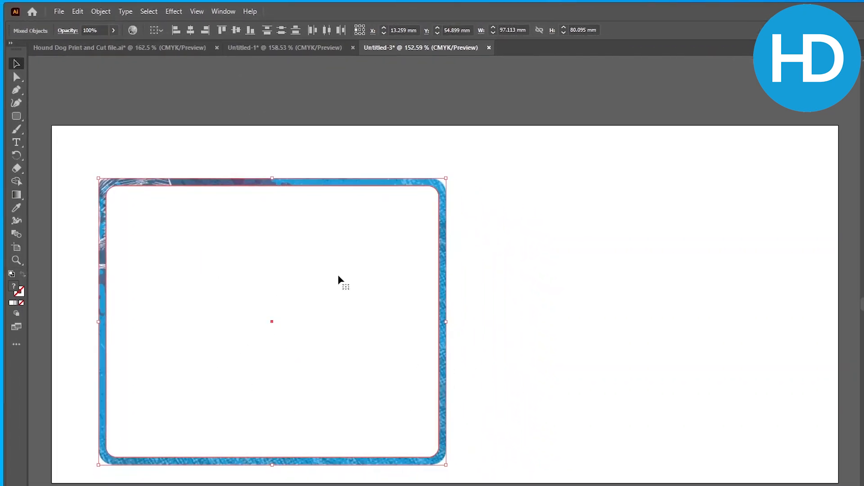
pyautogui.click(256, 163)
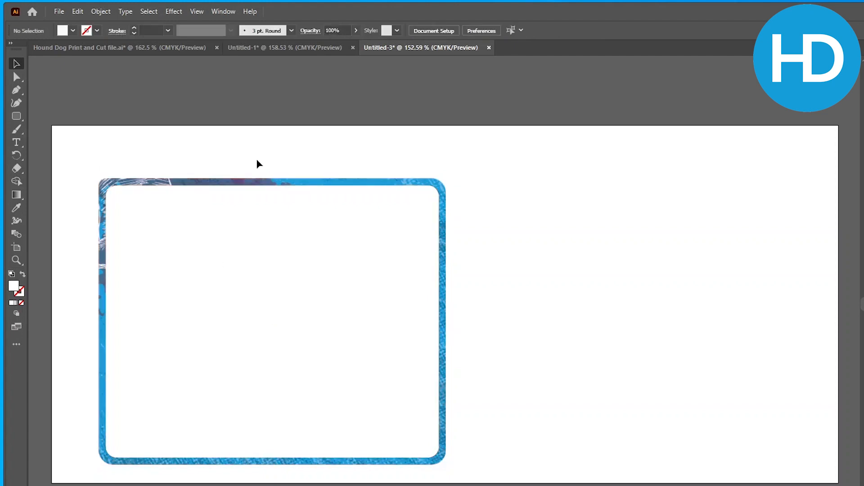
# Give the rounded rectangle no fill and a red stroke so it serves as the cut line
pyautogui.click(265, 234)
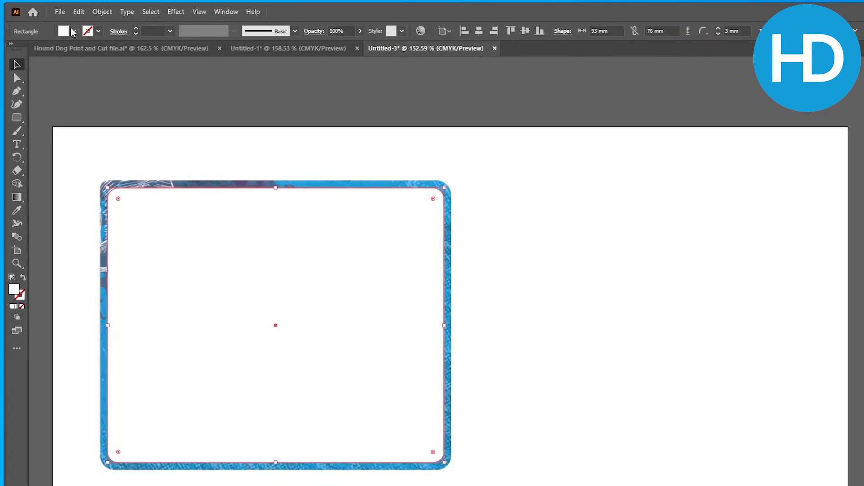
pyautogui.click(62, 31)
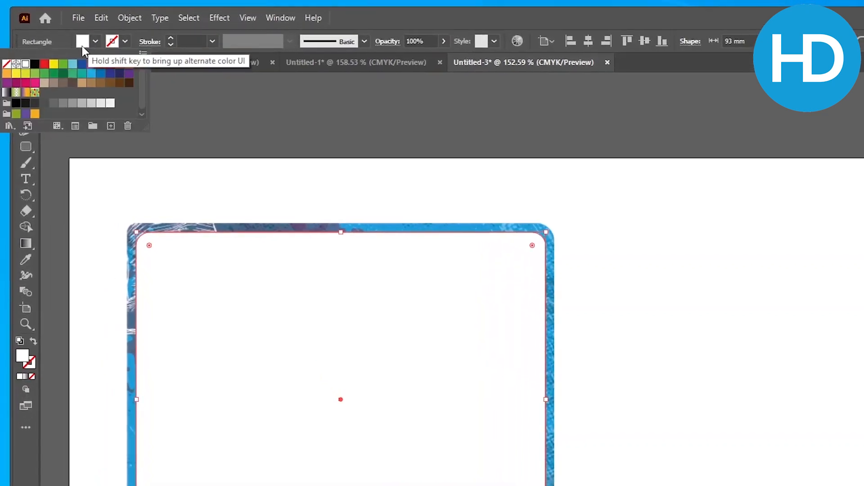
pyautogui.click(6, 63)
pyautogui.click(121, 42)
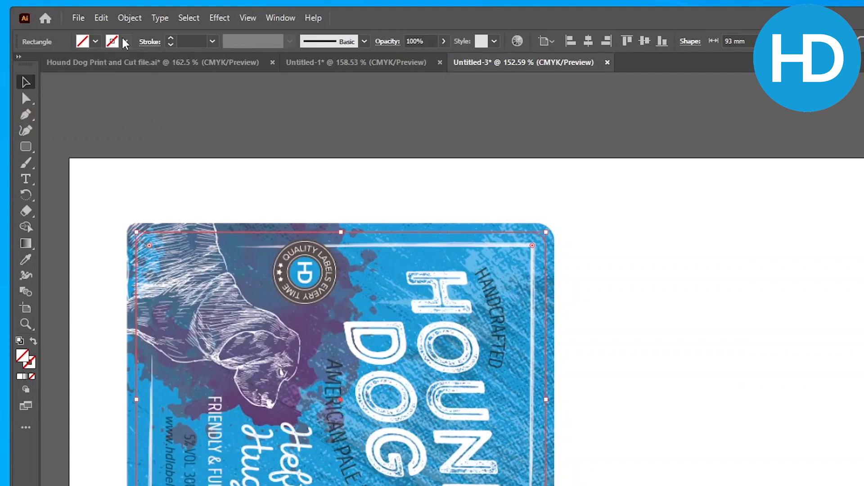
pyautogui.click(121, 41)
pyautogui.click(44, 63)
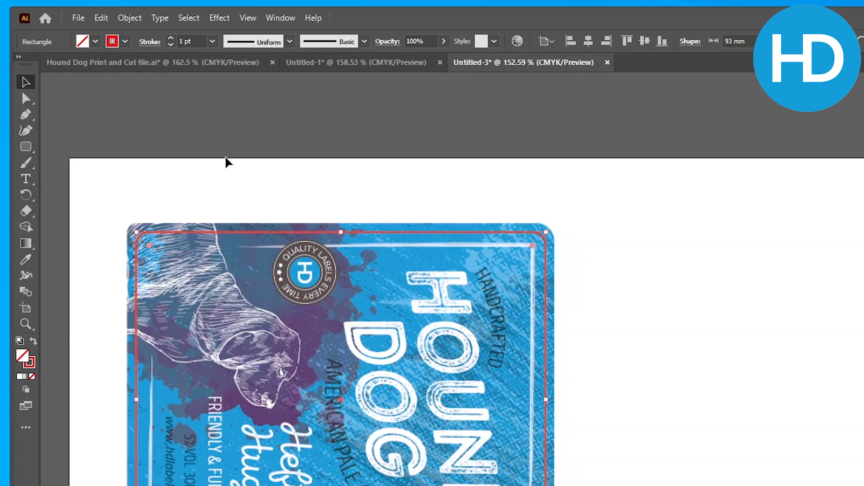
pyautogui.click(243, 144)
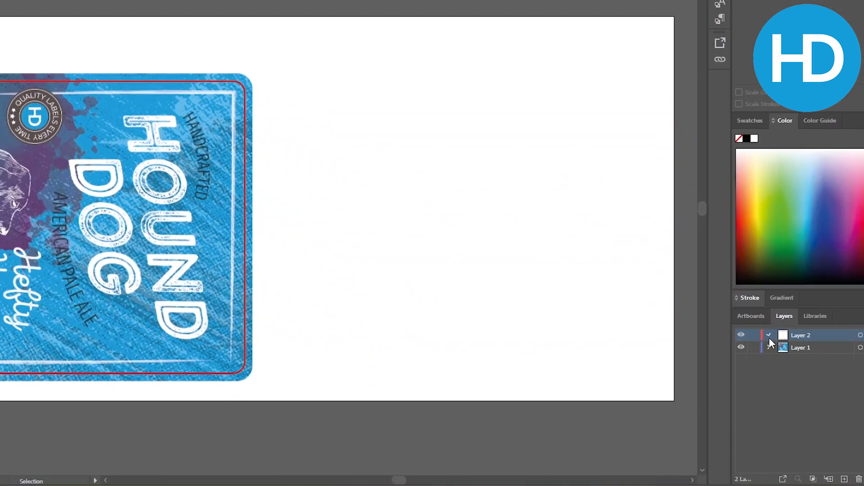
# Duplicate the label artwork together with its red cut line and place the copy beside the original on the artboard
pyautogui.click(809, 368)
pyautogui.click(809, 378)
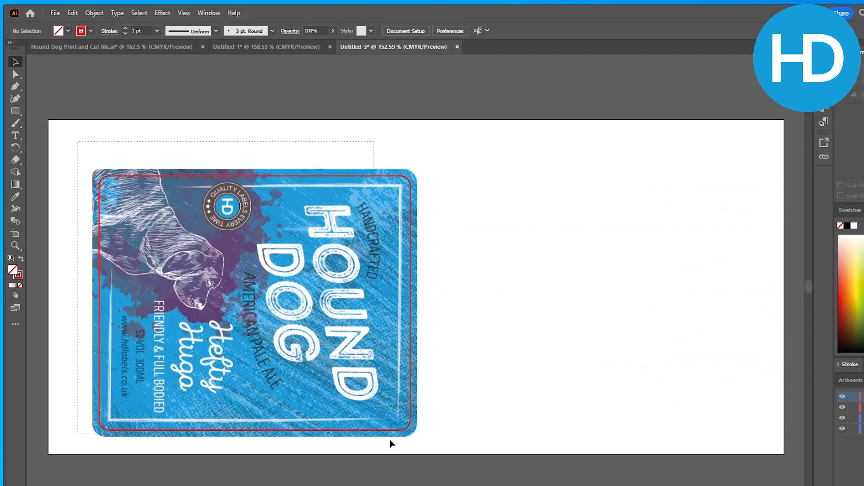
pyautogui.hotkey('ctrl', 'a')
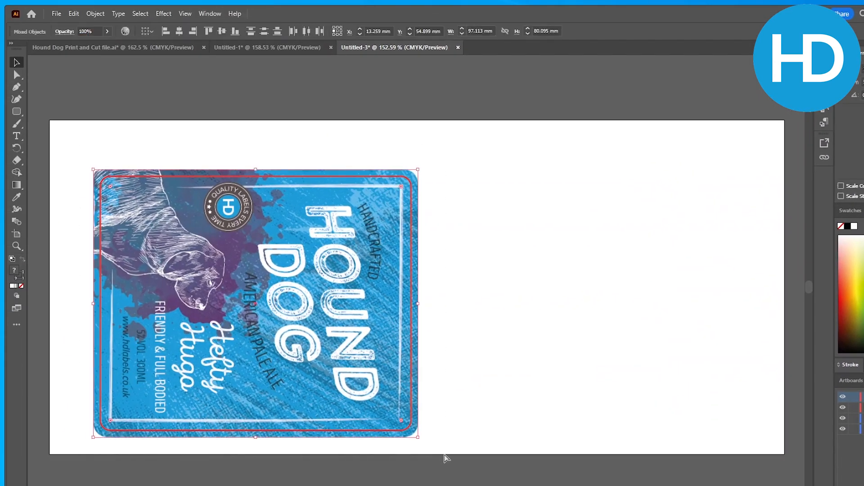
pyautogui.hotkey('ctrl', 'c')
pyautogui.hotkey('ctrl', 'v')
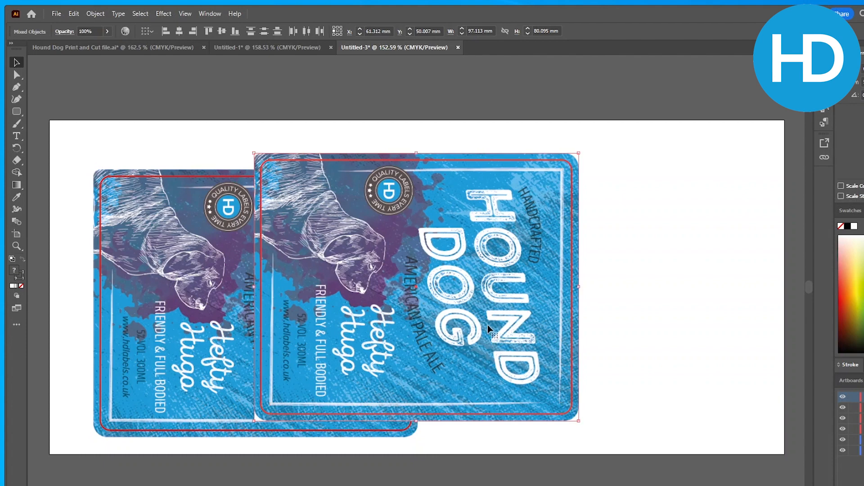
pyautogui.moveTo(488, 327); pyautogui.dragTo(671, 332)
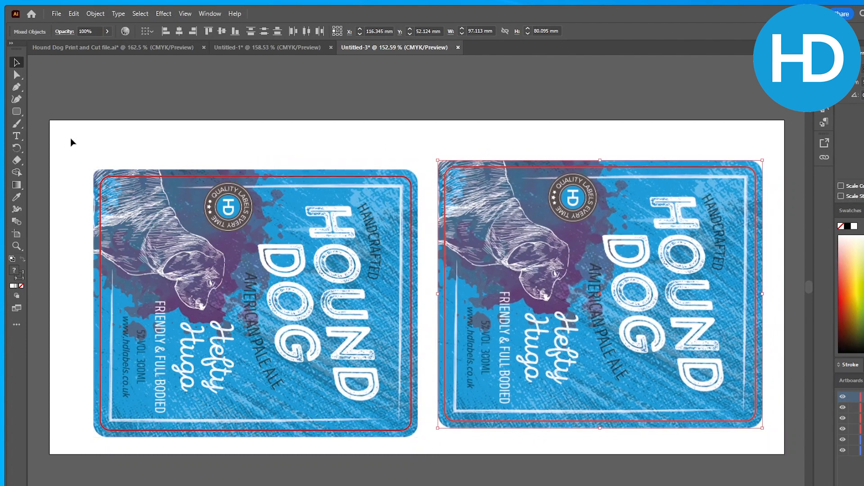
# Align the two labels to each other by their vertical centers and move both lower on the artboard
pyautogui.moveTo(70, 143); pyautogui.dragTo(779, 450)
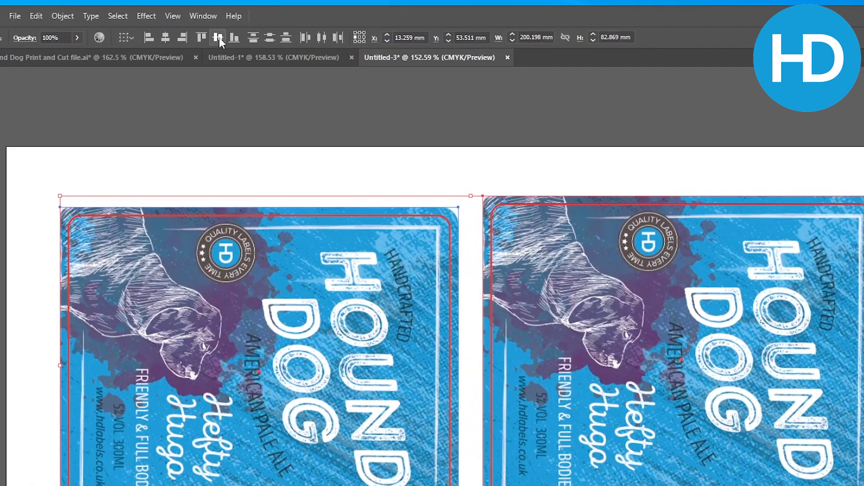
pyautogui.click(222, 32)
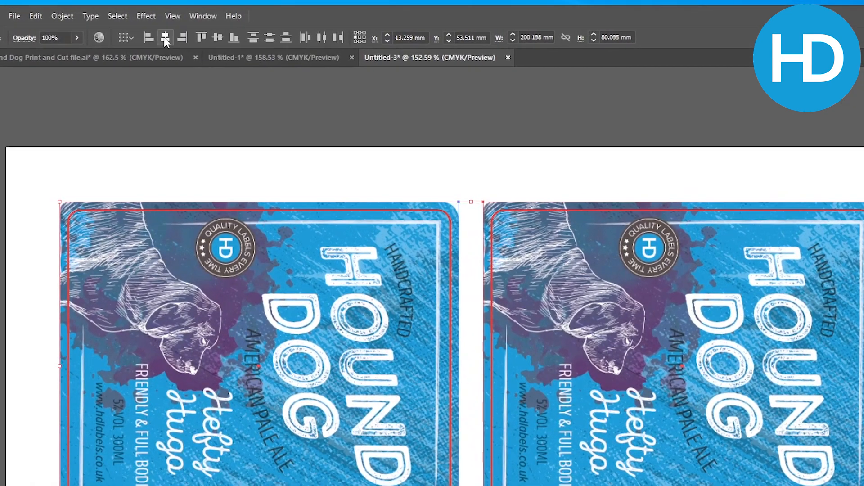
pyautogui.click(110, 113)
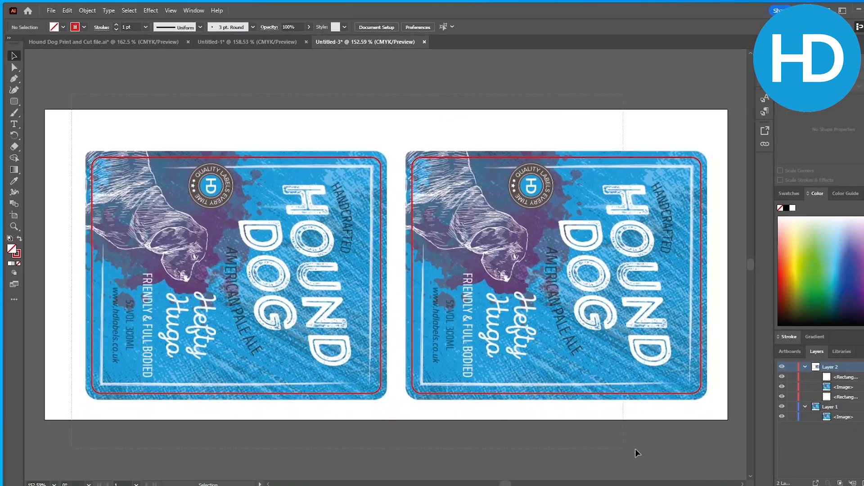
pyautogui.moveTo(636, 450); pyautogui.dragTo(723, 409)
pyautogui.moveTo(574, 357)
pyautogui.mouseDown()
pyautogui.moveTo(562, 357)
pyautogui.moveTo(563, 366)
pyautogui.mouseUp()
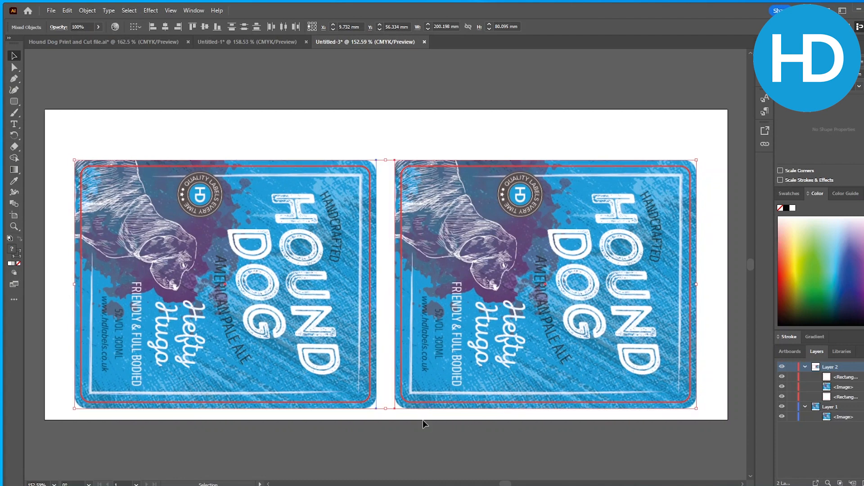
pyautogui.moveTo(466, 287); pyautogui.dragTo(467, 291)
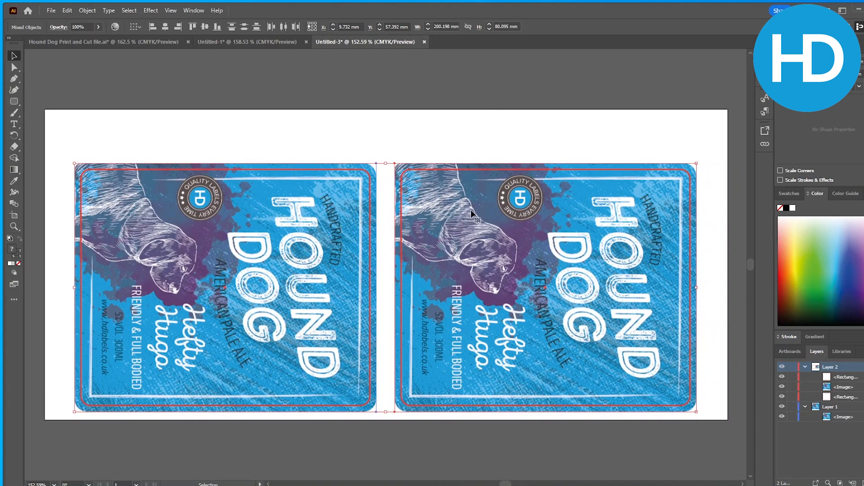
# Check the cut line's size and set the artboard's height to 82 mm
pyautogui.click(600, 170)
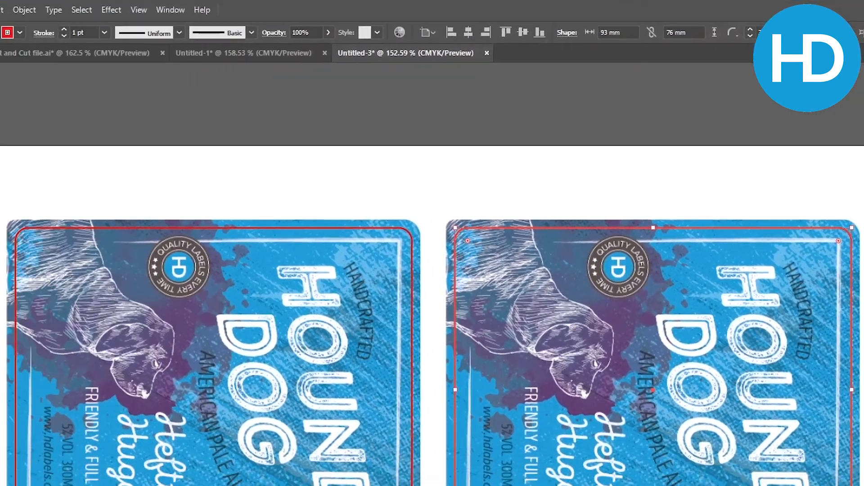
pyautogui.click(5, 99)
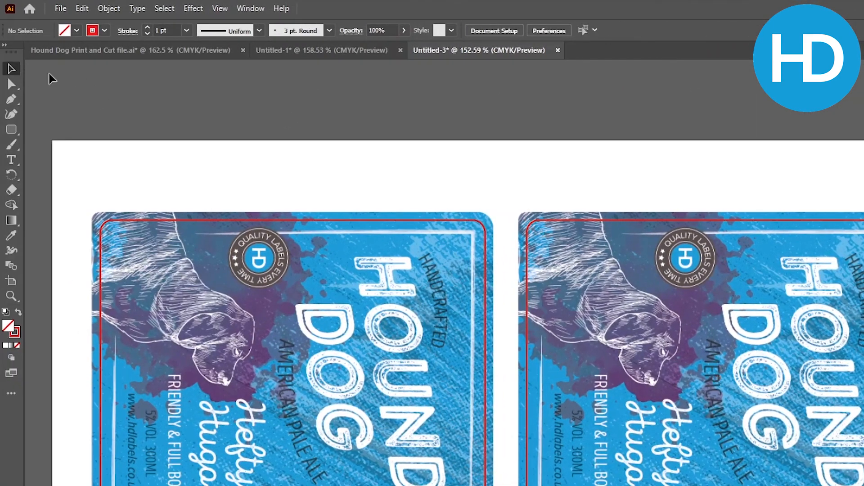
pyautogui.click(483, 30)
pyautogui.click(666, 160)
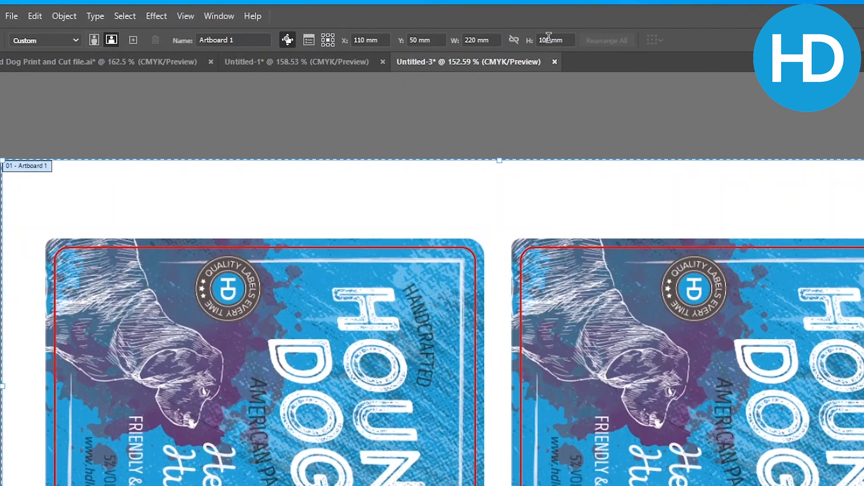
pyautogui.click(553, 28)
pyautogui.doubleClick(548, 39)
pyautogui.write('8')
pyautogui.write('2')
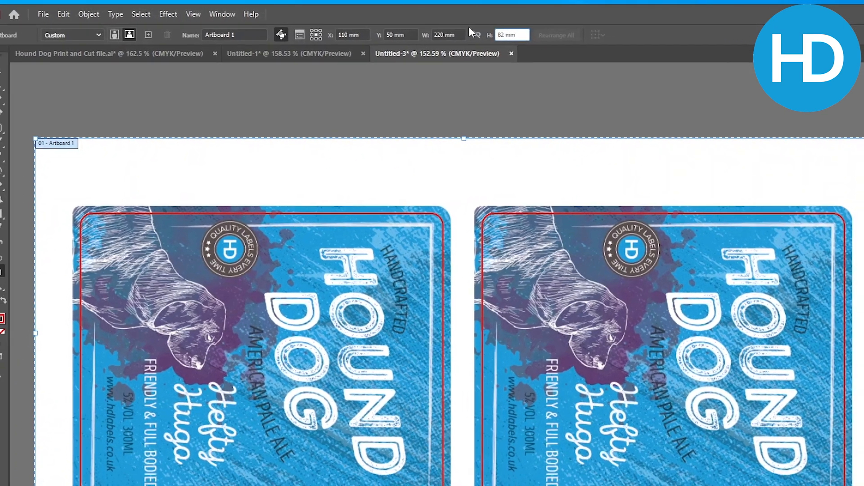
pyautogui.click(482, 40)
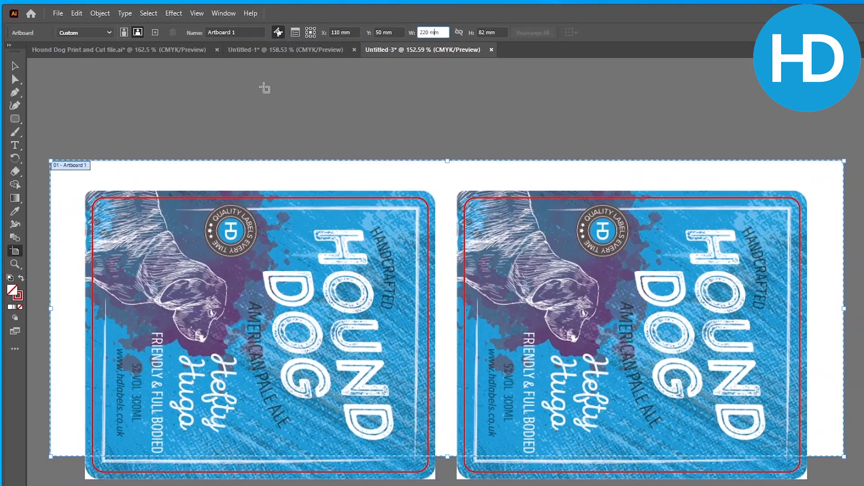
# Select both labels with their cut lines and move them together to the center of the artboard
pyautogui.click(17, 65)
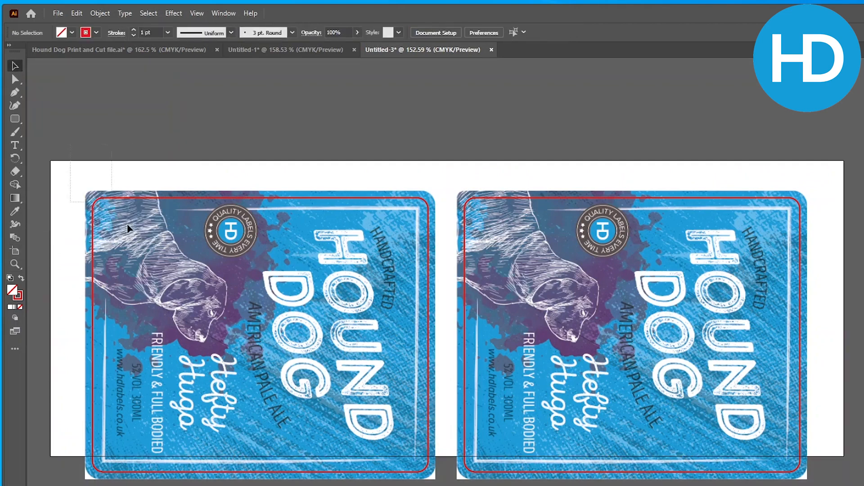
pyautogui.moveTo(126, 223); pyautogui.dragTo(514, 434)
pyautogui.moveTo(736, 468); pyautogui.dragTo(827, 468)
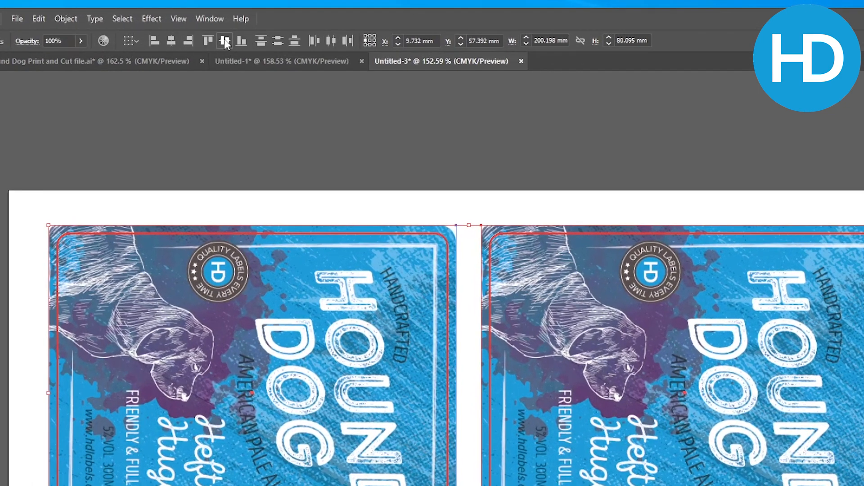
pyautogui.moveTo(332, 320); pyautogui.dragTo(324, 244)
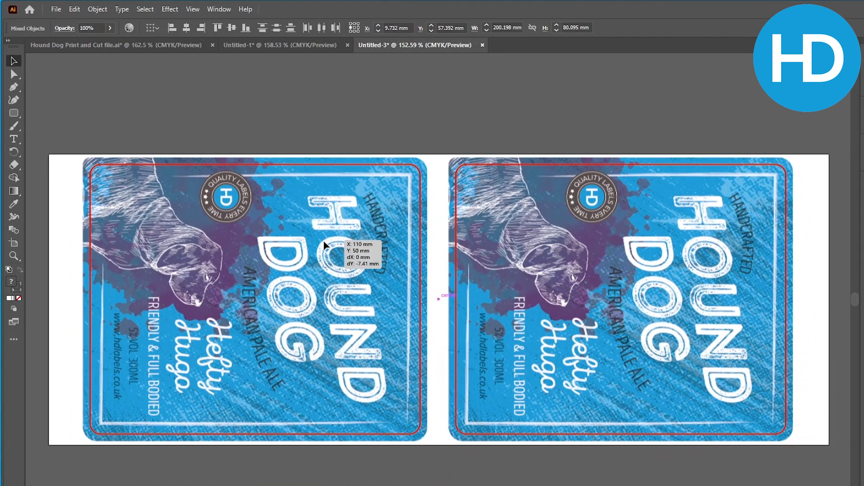
pyautogui.click(356, 130)
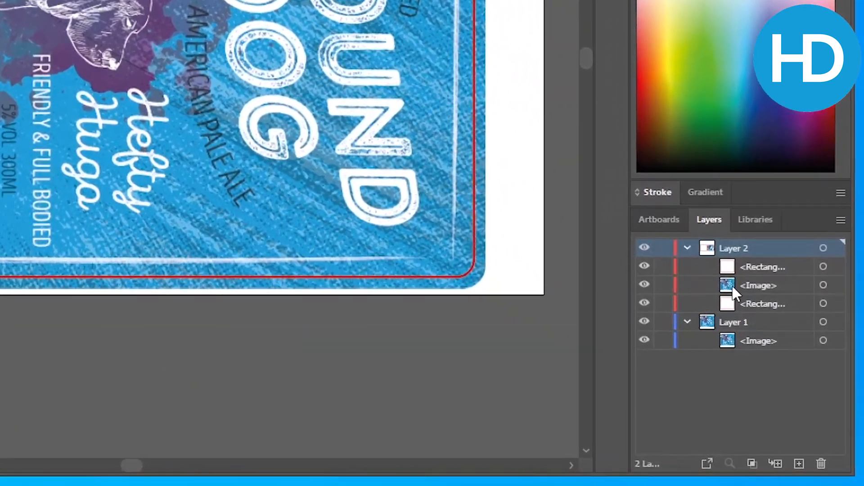
# Move the duplicated label image from Layer 2 into Layer 1
pyautogui.click(757, 288)
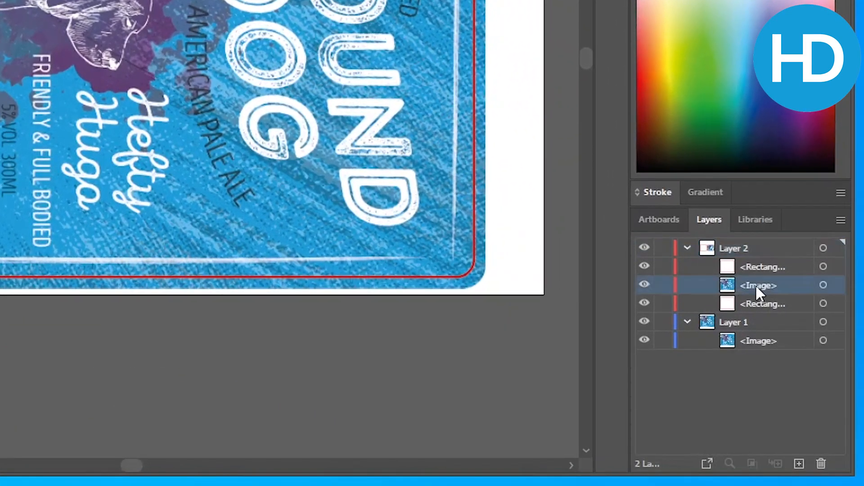
pyautogui.moveTo(756, 286); pyautogui.dragTo(758, 335)
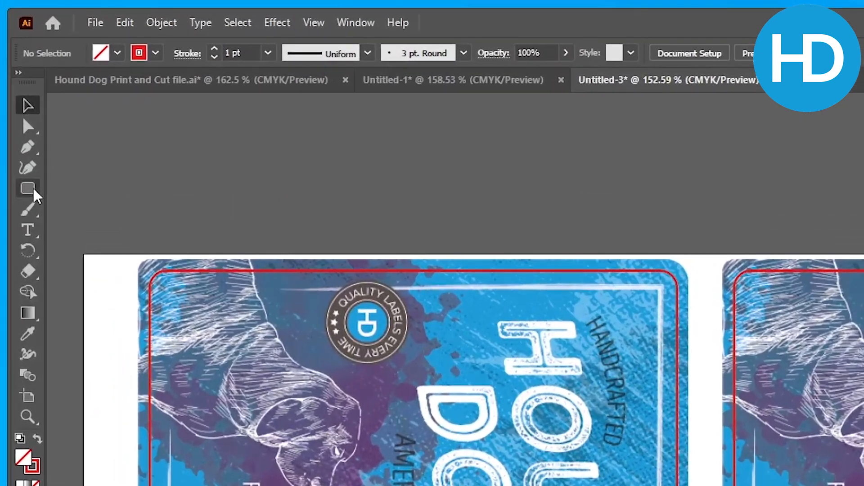
# Create a 2 × 2 mm rectangle in the white margin at the artboard's lower-left corner
pyautogui.click(30, 188)
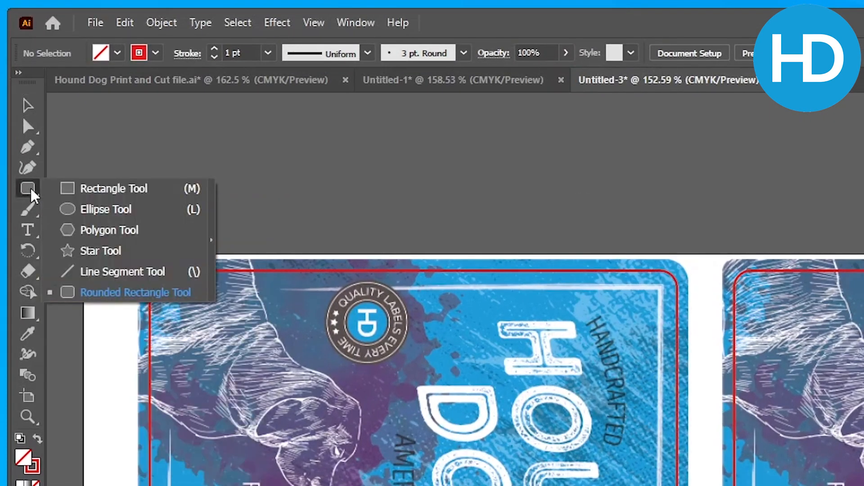
pyautogui.click(71, 188)
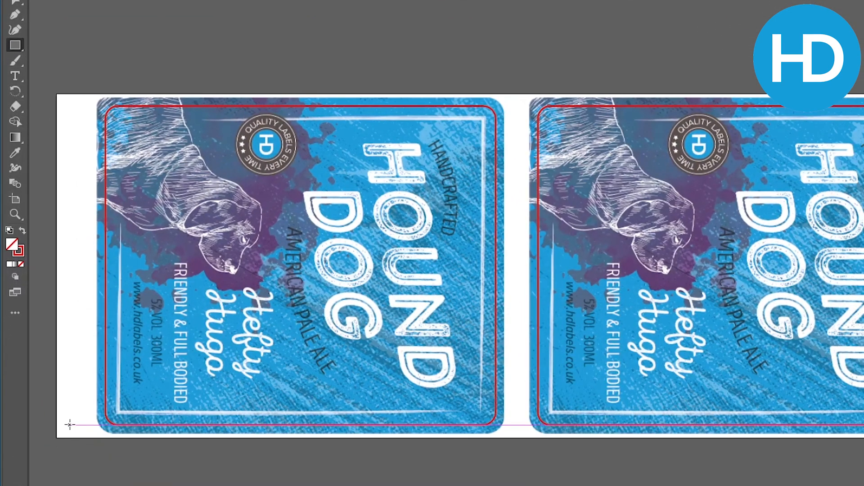
pyautogui.click(70, 424)
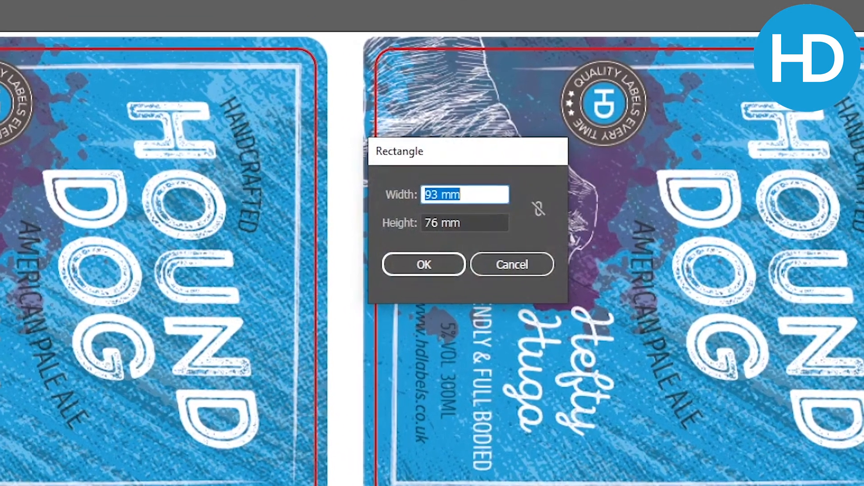
pyautogui.write('2')
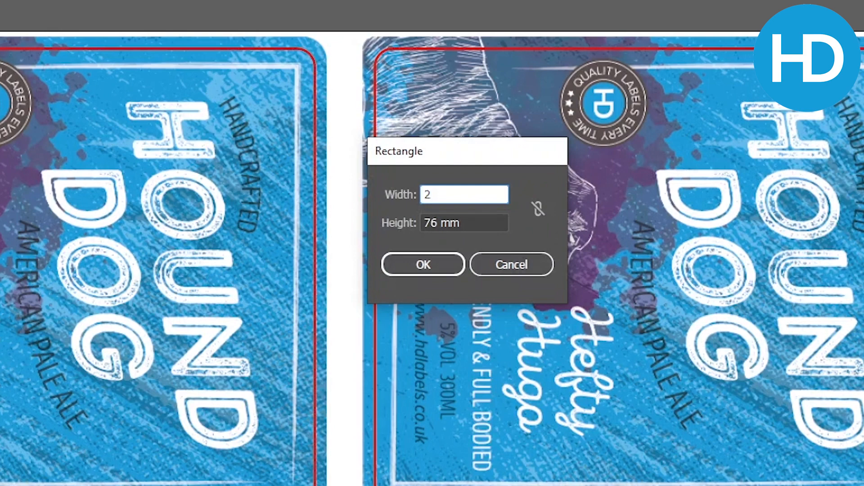
pyautogui.press('Tab')
pyautogui.write('2')
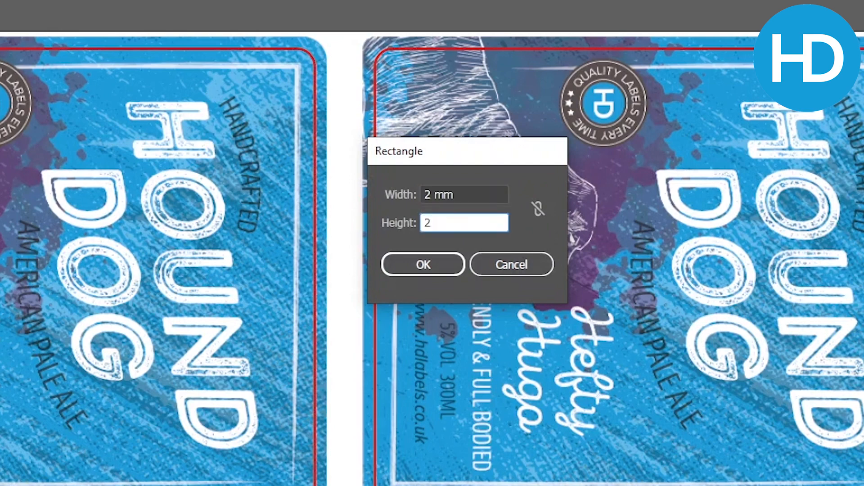
pyautogui.click(414, 261)
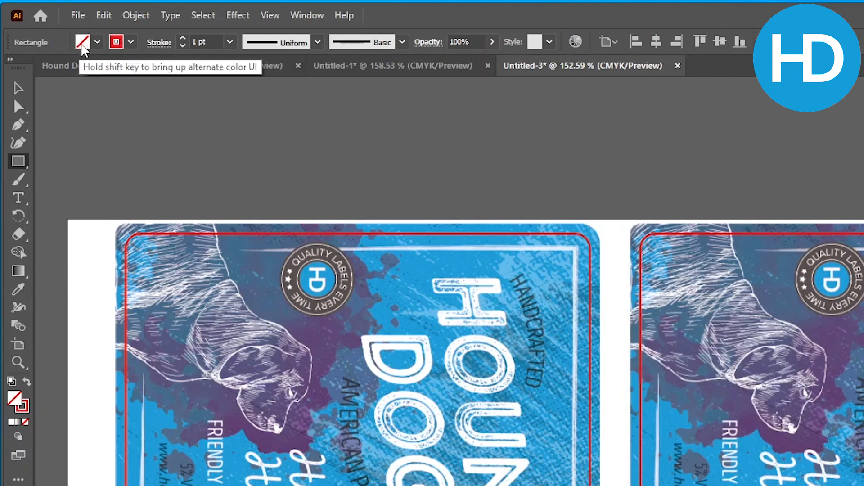
# Give the small square no stroke and a black fill
pyautogui.click(115, 41)
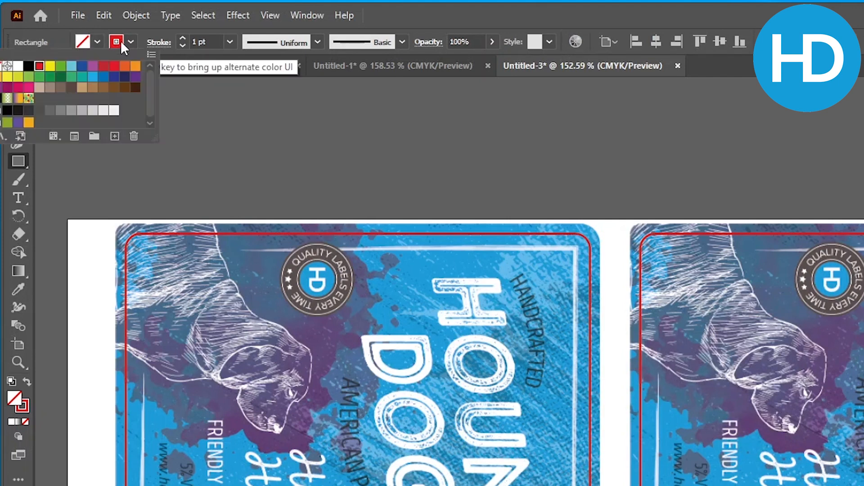
pyautogui.click(3, 68)
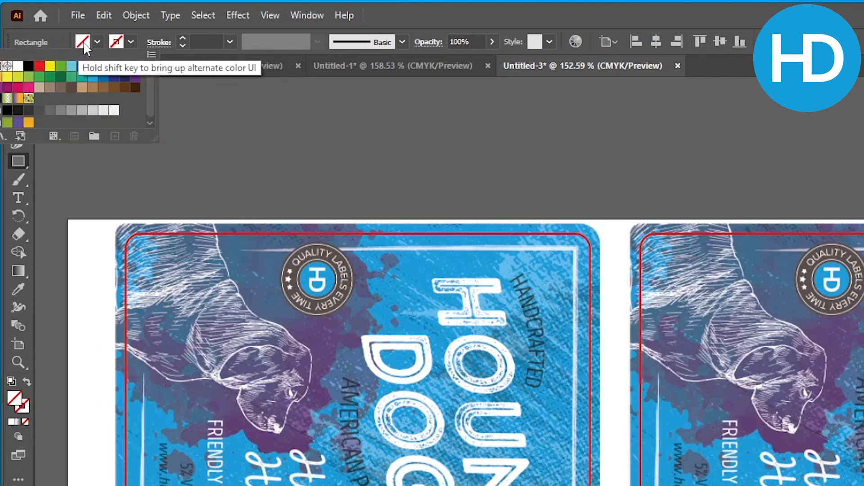
pyautogui.click(96, 44)
pyautogui.click(28, 68)
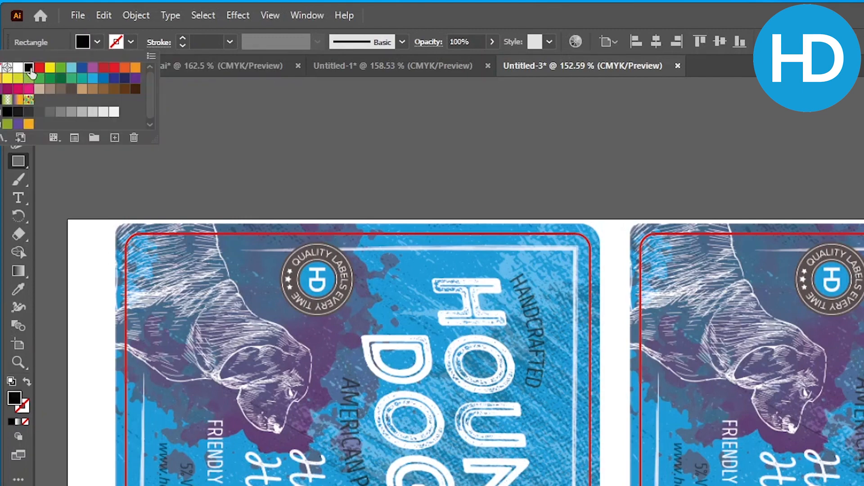
pyautogui.click(170, 171)
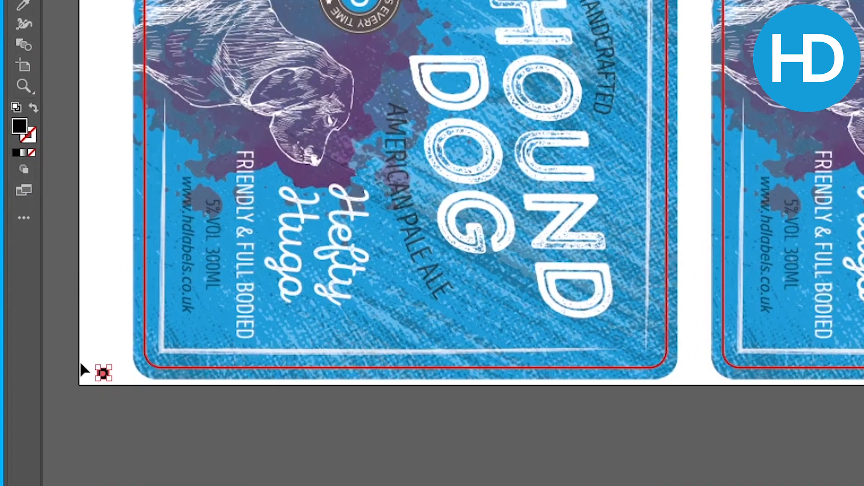
# Duplicate the black square exactly on top of the original and move one of the two squares into Layer 1
pyautogui.click(100, 359)
pyautogui.moveTo(92, 359); pyautogui.dragTo(122, 390)
pyautogui.click(122, 394)
pyautogui.click(103, 376)
pyautogui.hotkey('ctrl', 'v')
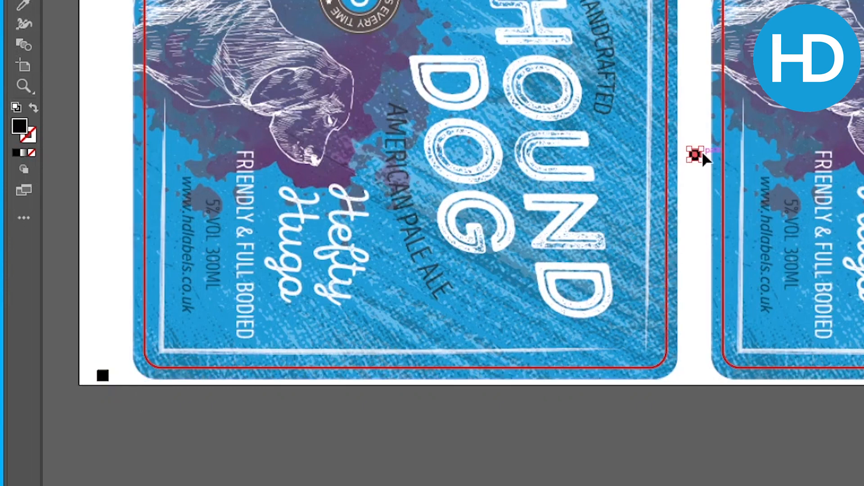
pyautogui.moveTo(697, 159); pyautogui.dragTo(108, 379)
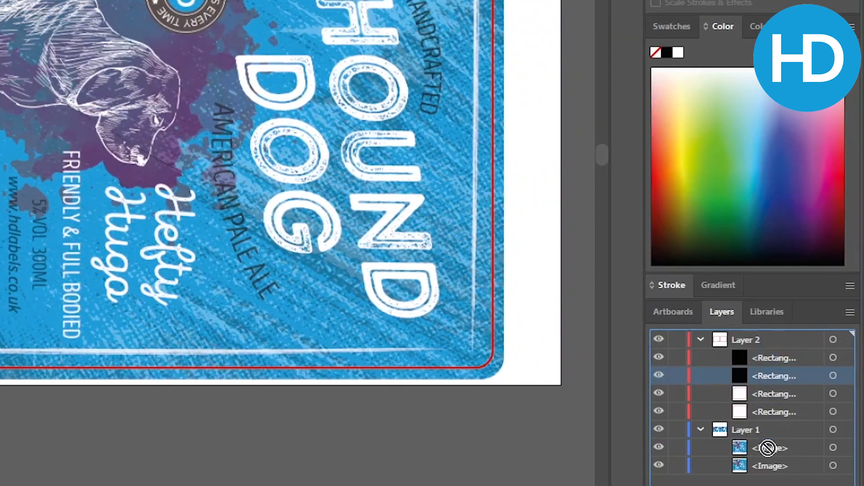
pyautogui.moveTo(768, 448); pyautogui.dragTo(771, 449)
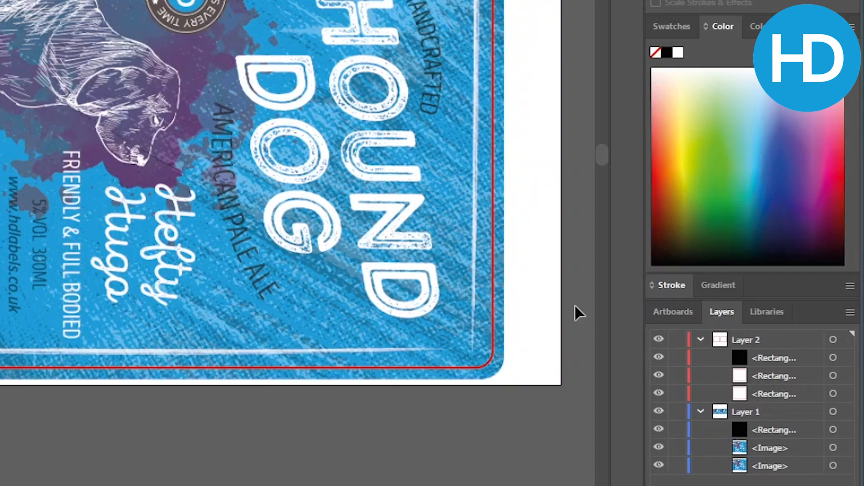
# Hide Layer 1 with the label artwork and leave only Layer 2 with the cut lines and black square visible
pyautogui.click(659, 339)
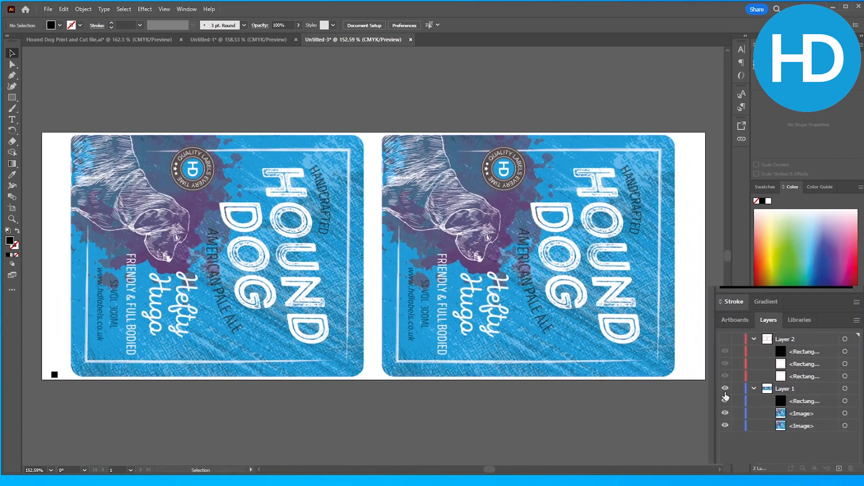
pyautogui.click(759, 395)
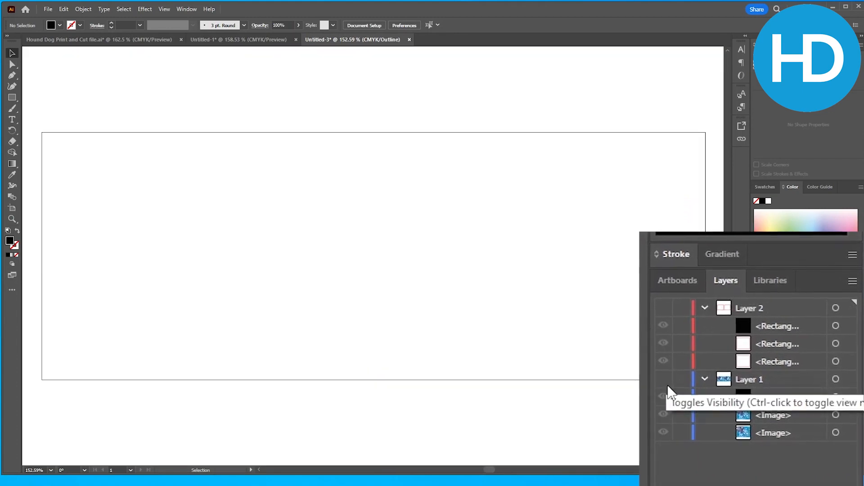
pyautogui.click(665, 309)
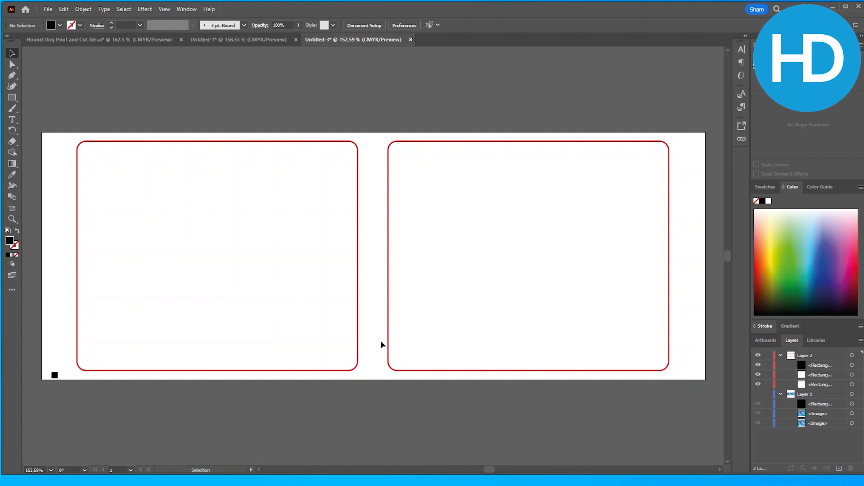
# Save the document as an Adobe PDF named Hound Dog Cut File 82 in the Afinia DLF Cut and Print Files folder
pyautogui.click(48, 9)
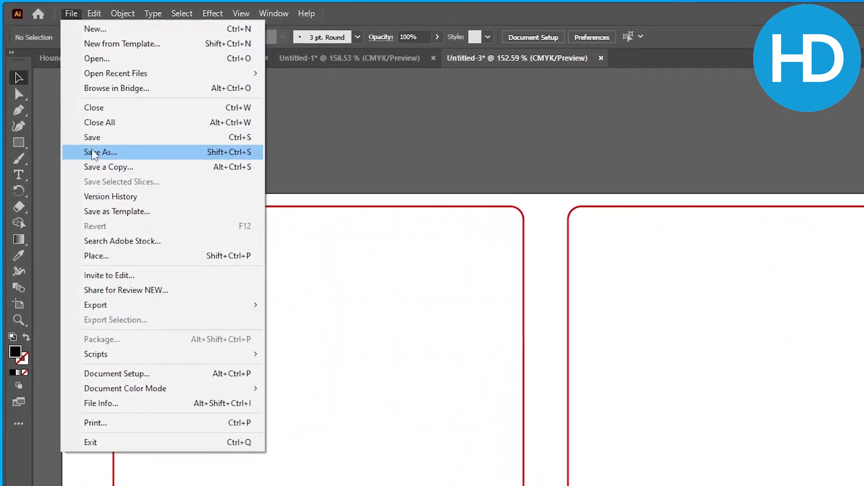
pyautogui.click(92, 153)
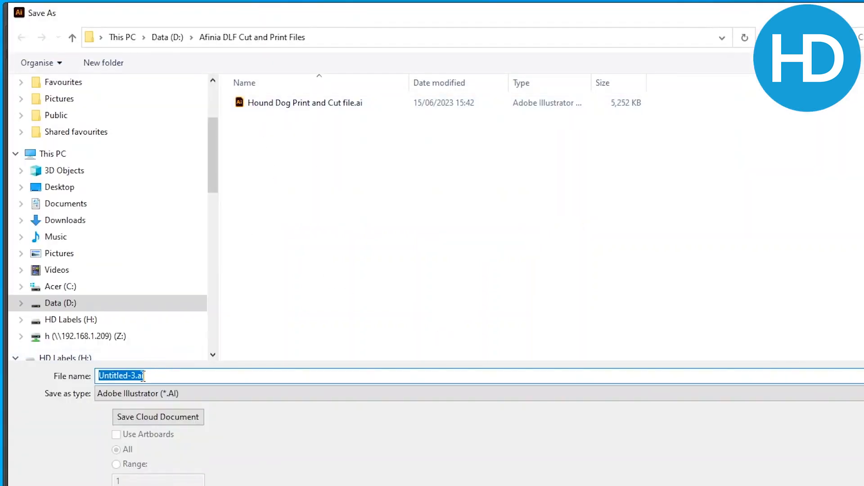
pyautogui.click(148, 393)
pyautogui.click(149, 407)
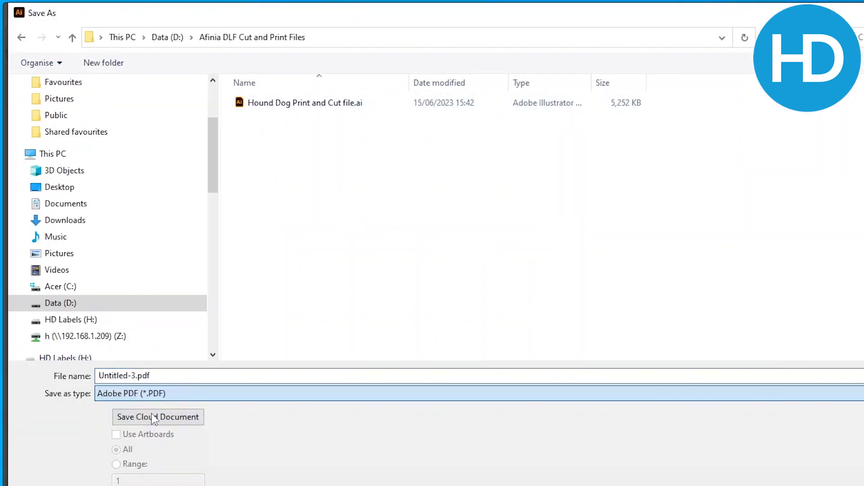
pyautogui.moveTo(136, 376); pyautogui.dragTo(82, 372)
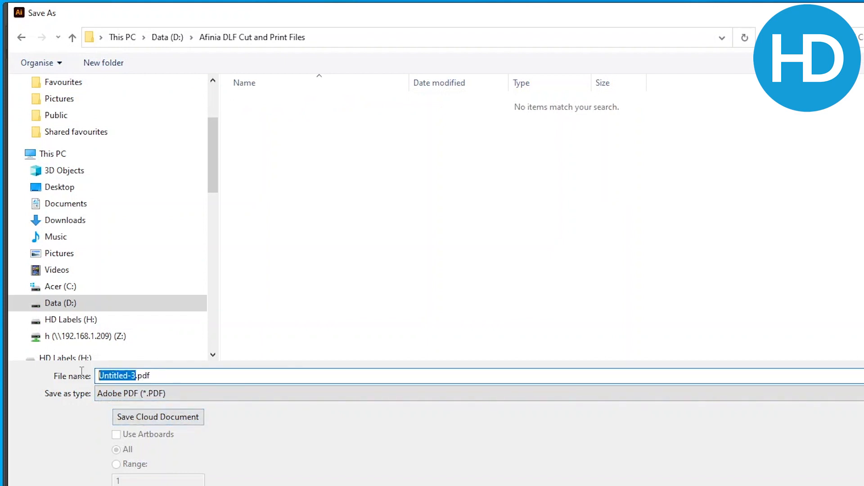
pyautogui.write('Hound DOg')
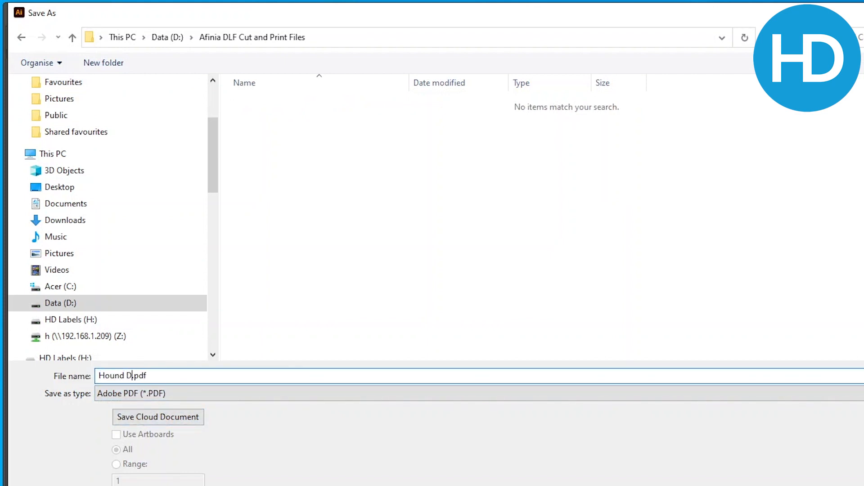
pyautogui.press('BackSpace')
pyautogui.write('og Cut File 82')
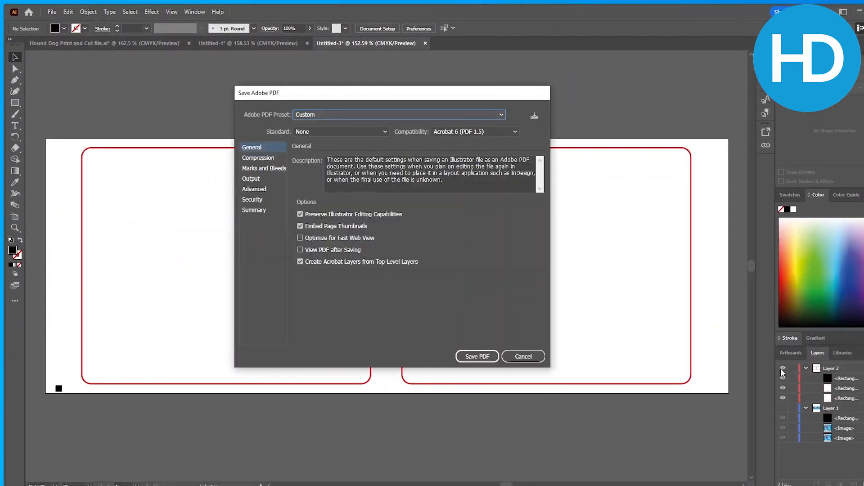
pyautogui.click(463, 358)
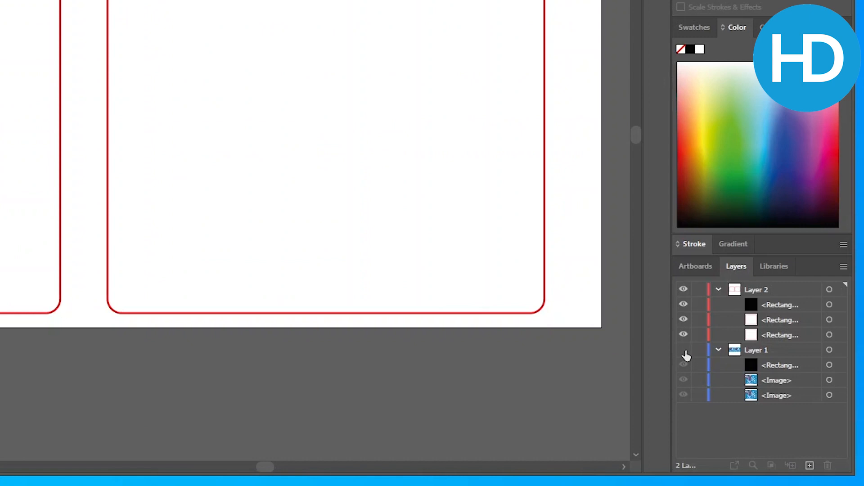
# Show Layer 1 again and toggle Layer 2 off and back on to check the artwork without its cut lines
pyautogui.click(783, 408)
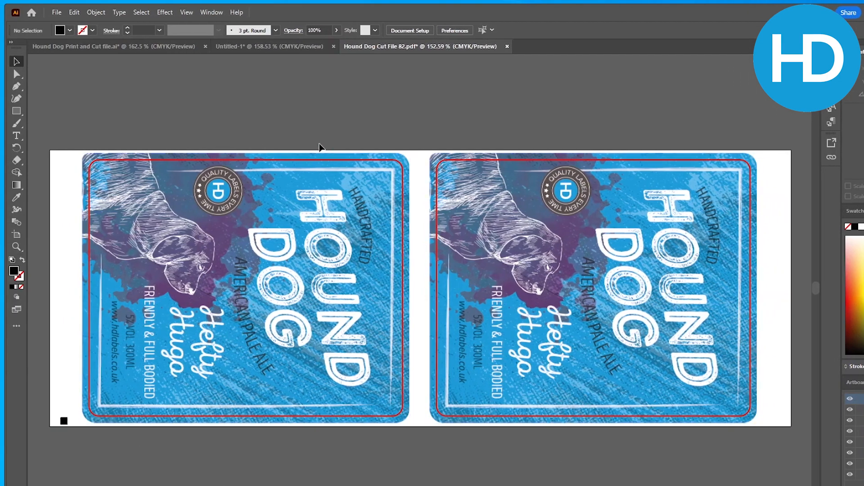
pyautogui.click(850, 400)
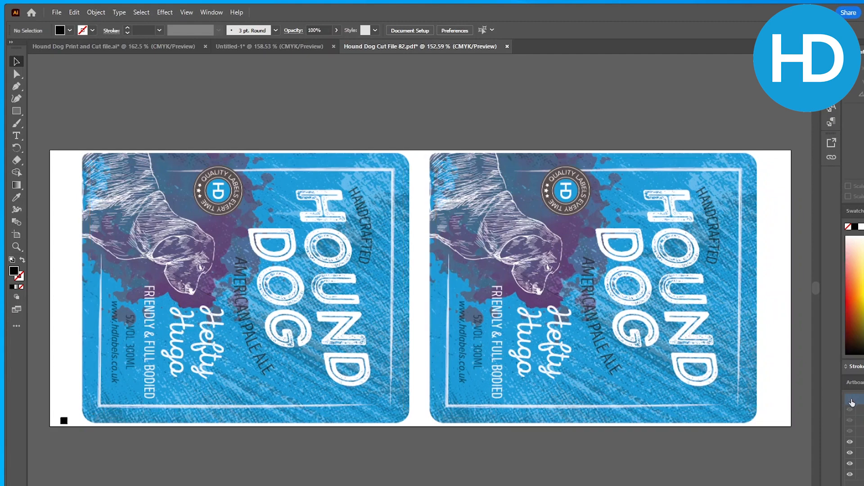
pyautogui.click(851, 400)
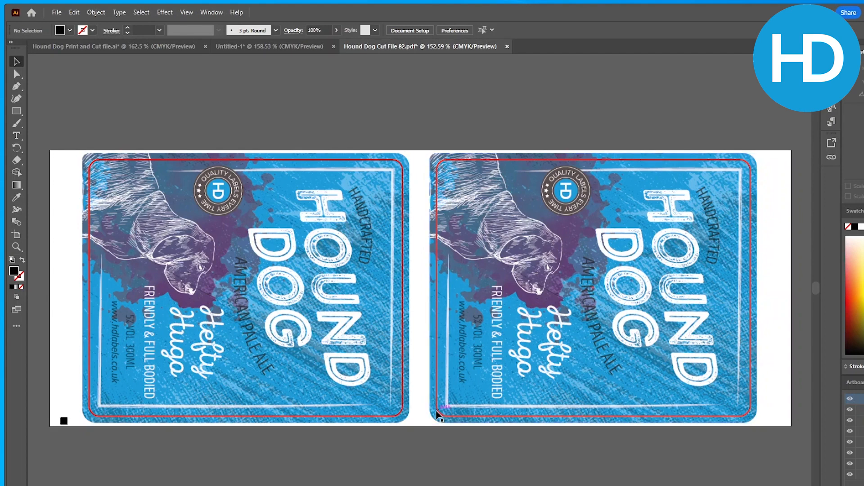
# Reduce the corner radius of the second label's red cut line to 1 mm
pyautogui.click(469, 415)
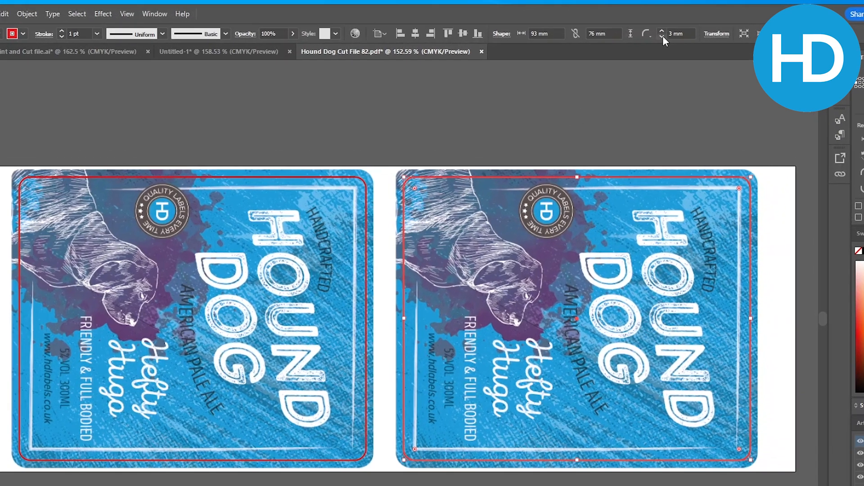
pyautogui.click(670, 33)
pyautogui.click(670, 34)
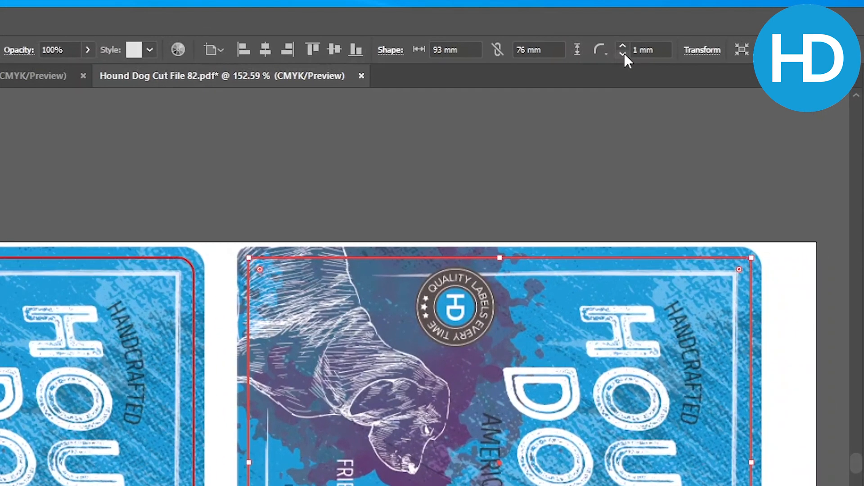
pyautogui.click(521, 244)
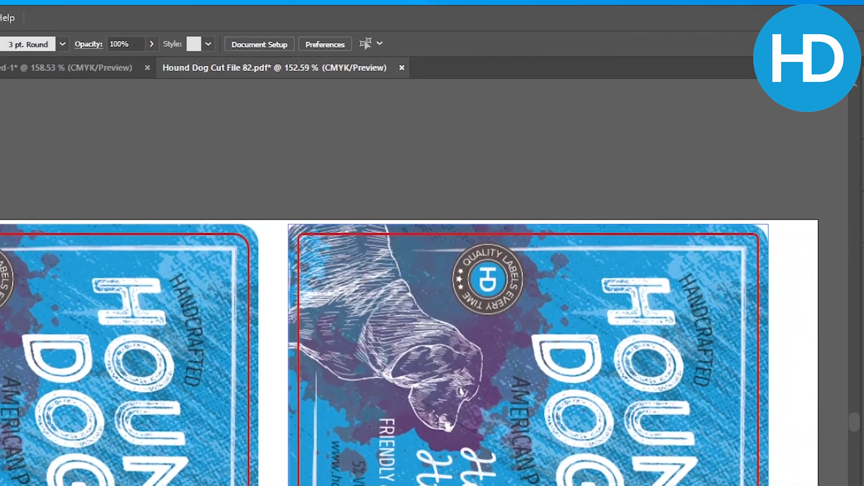
# Increase the second label's cut line corner radius again to match the first label's rounded cut line
pyautogui.click(470, 432)
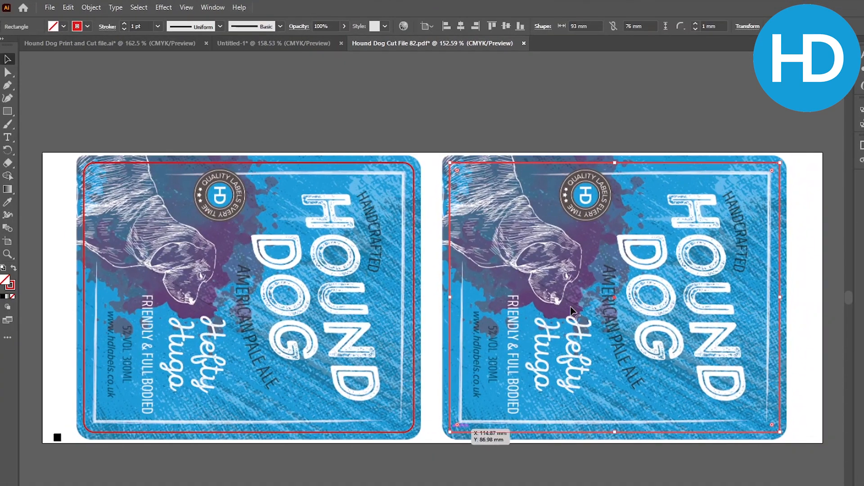
pyautogui.click(697, 22)
pyautogui.click(503, 279)
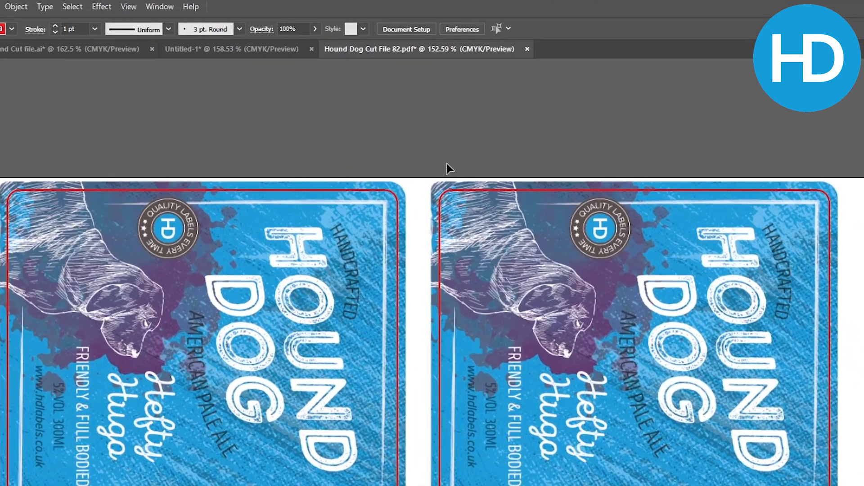
# Open the artboard for editing from the document setup to examine its width and height
pyautogui.click(412, 29)
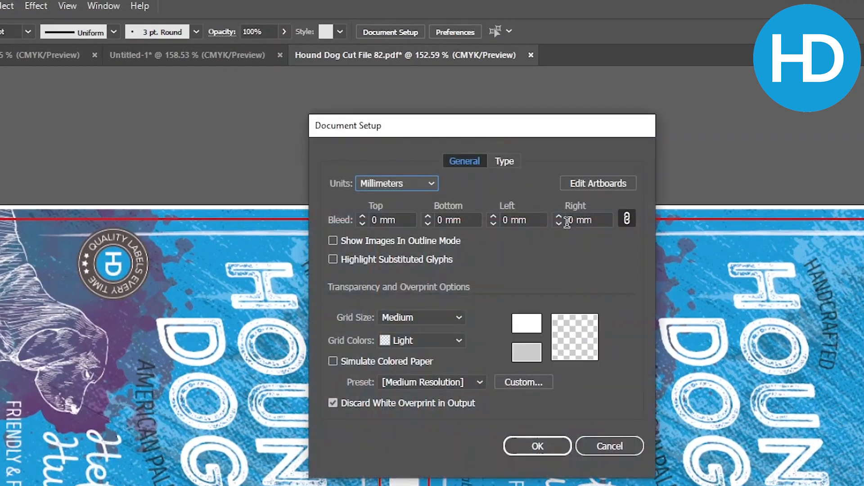
pyautogui.click(598, 183)
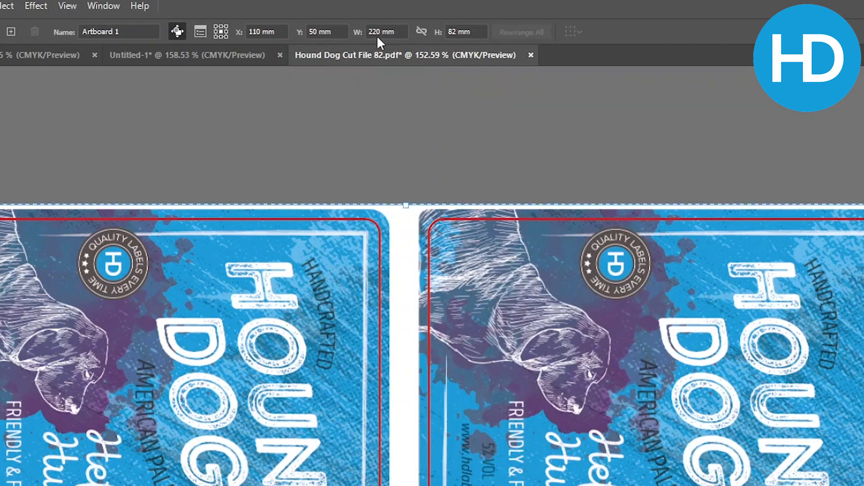